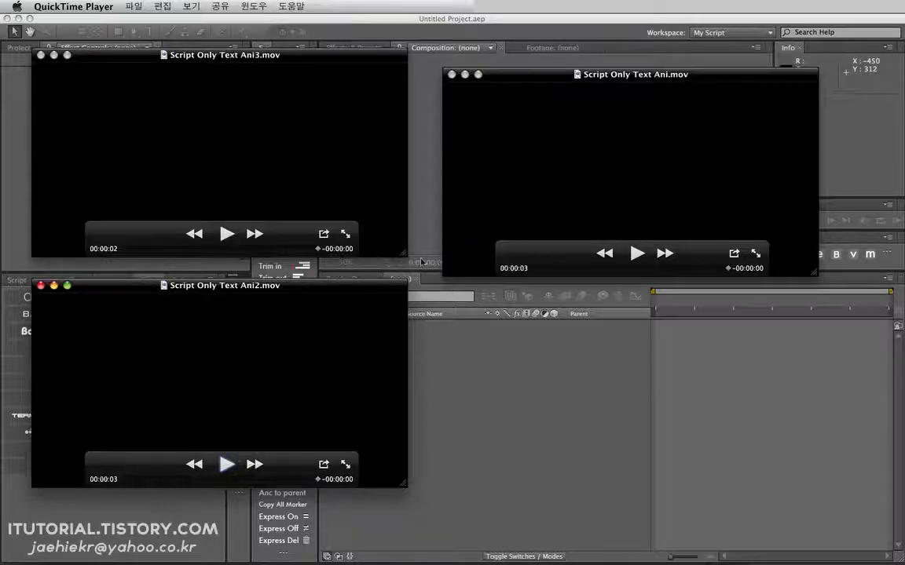
- Play the sample movies Script Only Text Ani3.mov and Script Only Text Ani.mov to review their text animations
click(224, 238)
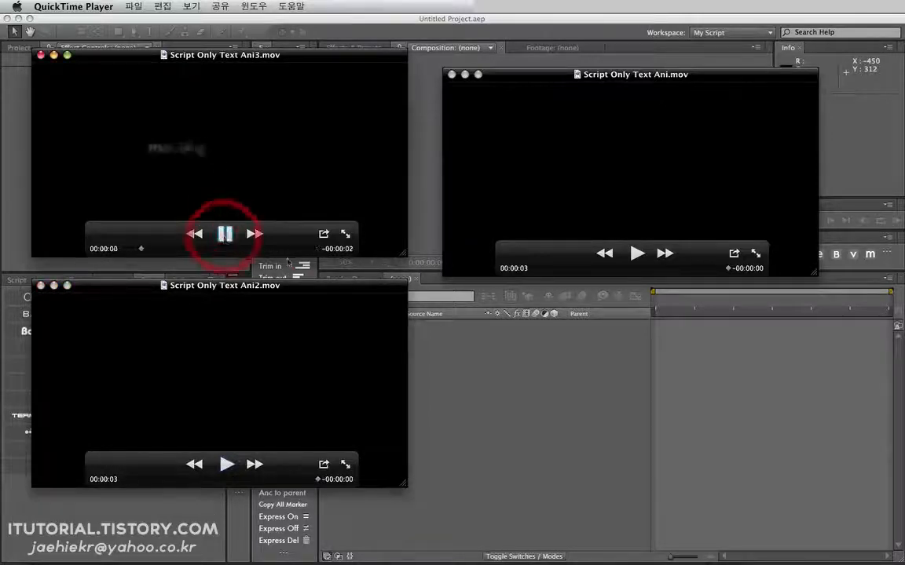
click(227, 236)
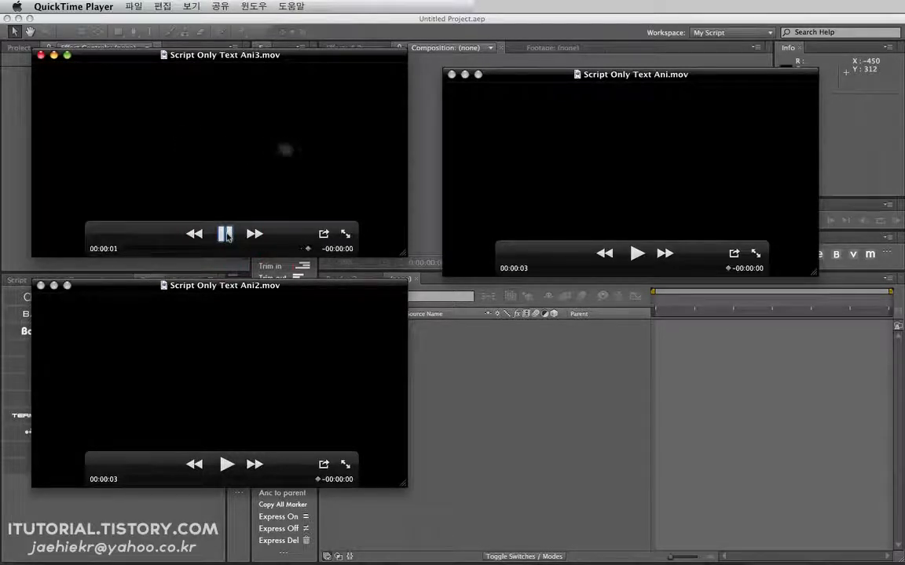
click(637, 253)
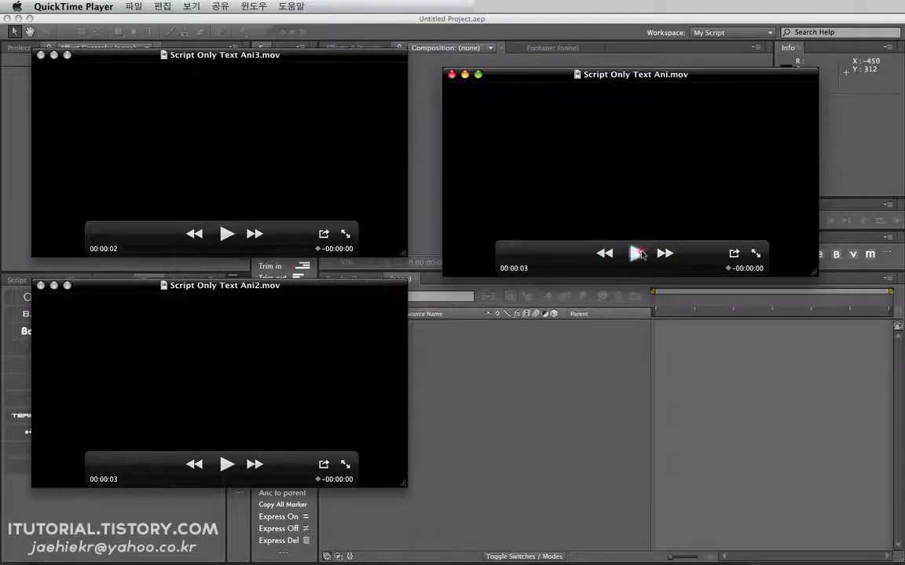
click(637, 253)
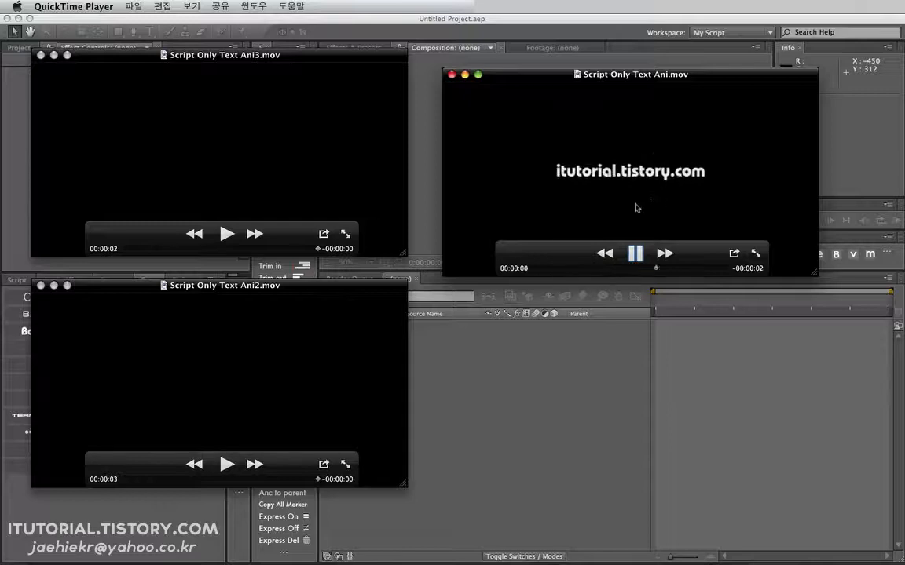
click(636, 253)
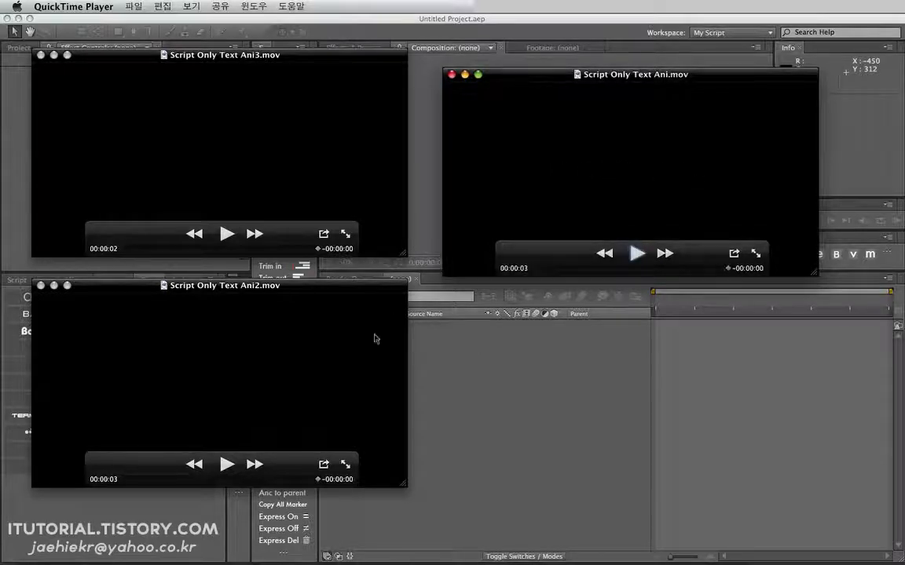
- Play Script Only Text Ani2.mov and scrub it back to a frame where the letters are still moving
click(226, 465)
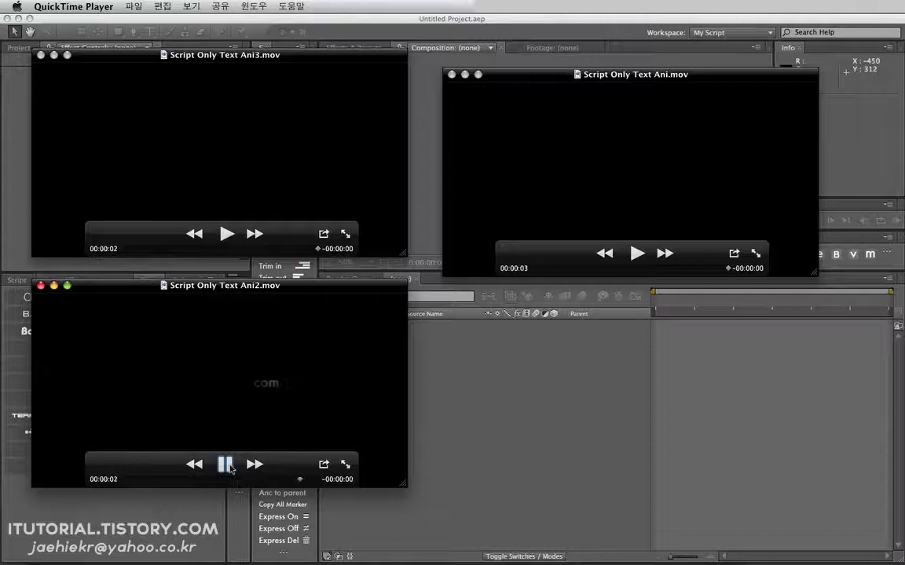
click(228, 466)
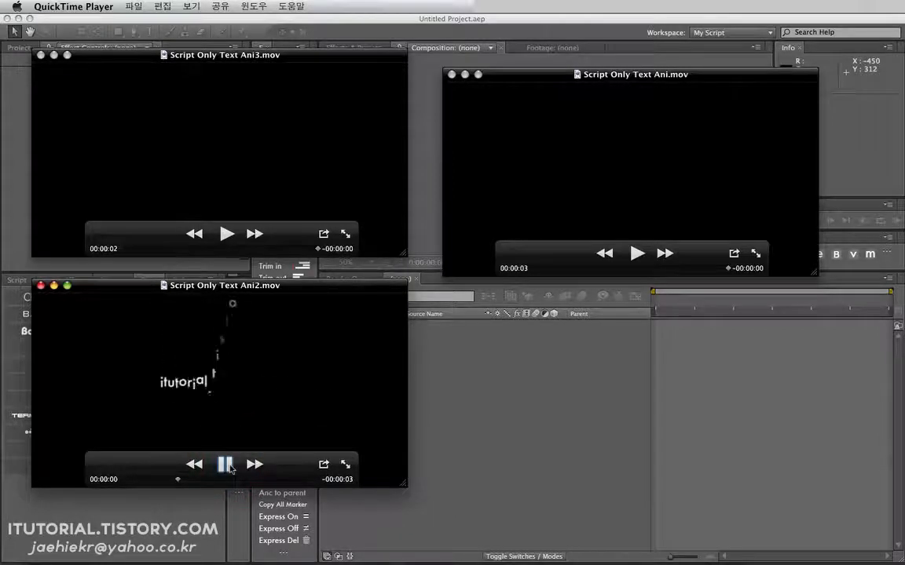
click(228, 466)
drag(227, 479, 213, 479)
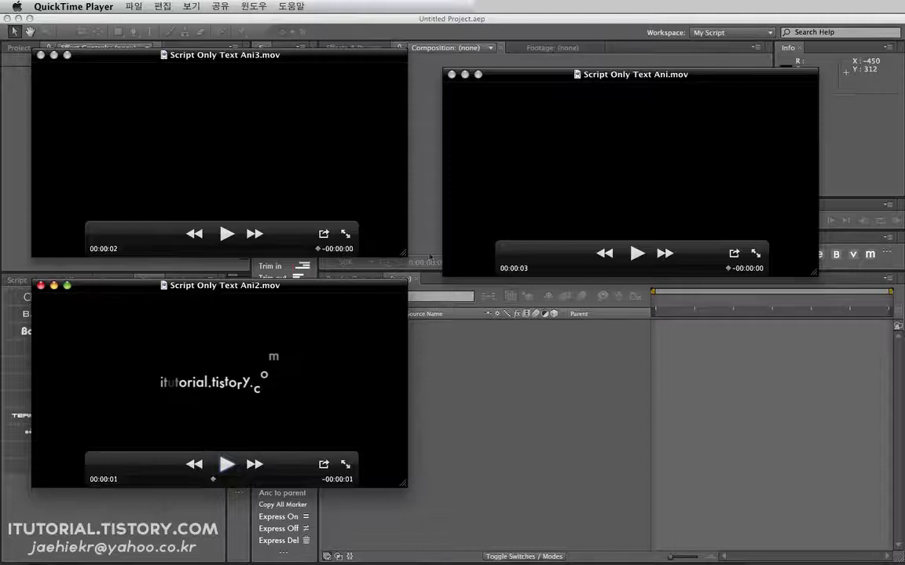
- Switch to After Effects and create composition Comp 1 with the NTSC D1 Widescreen Square Pixel preset, 872 x 486 px at 29.97 fps
click(448, 359)
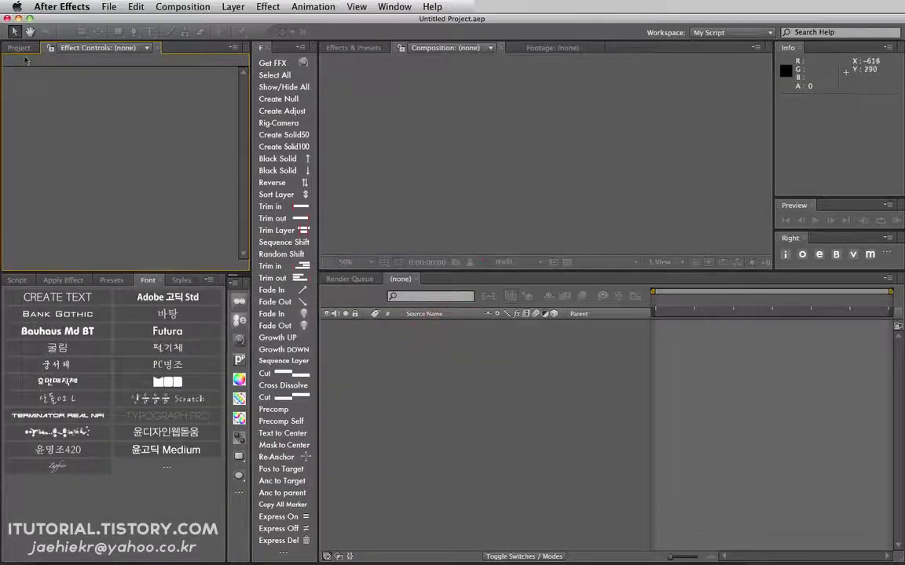
click(19, 47)
click(39, 264)
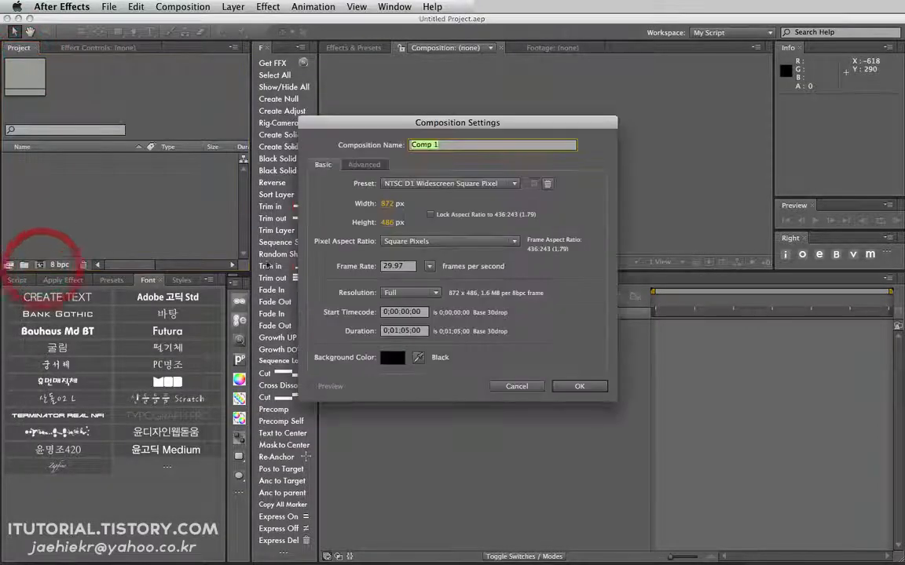
click(579, 387)
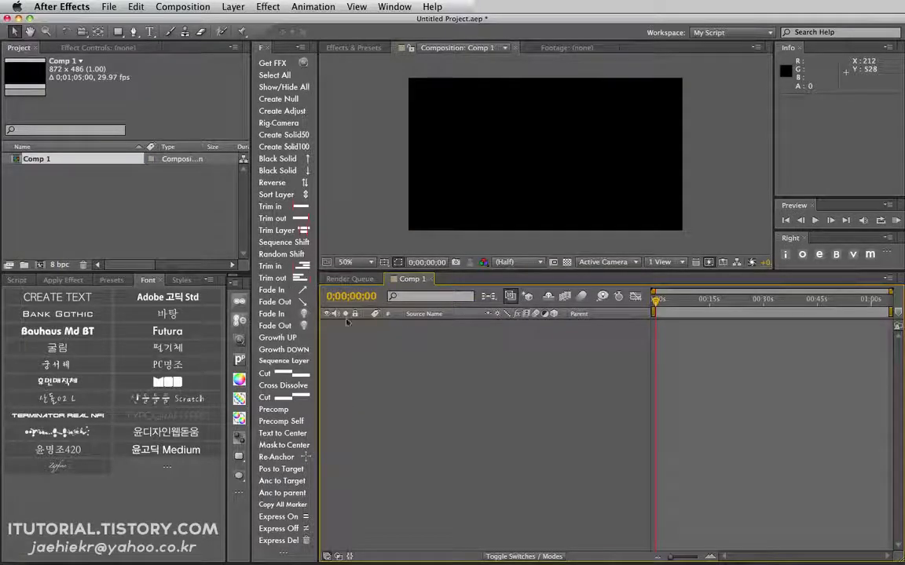
click(86, 298)
click(385, 325)
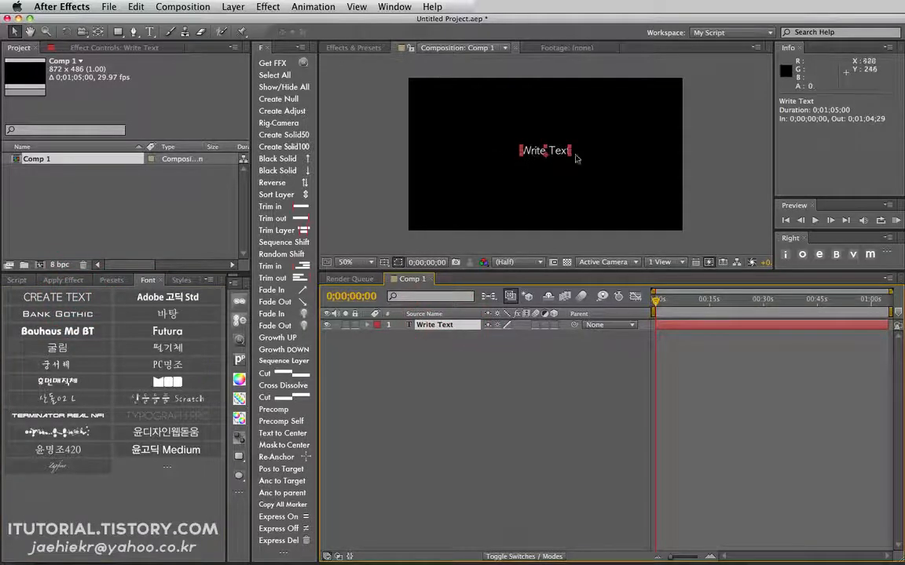
click(448, 337)
click(434, 326)
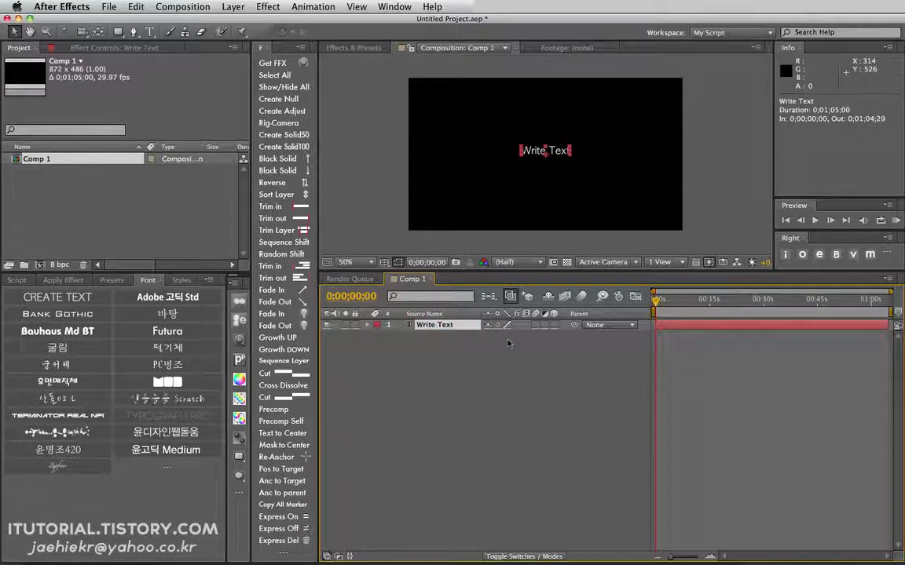
key(Delete)
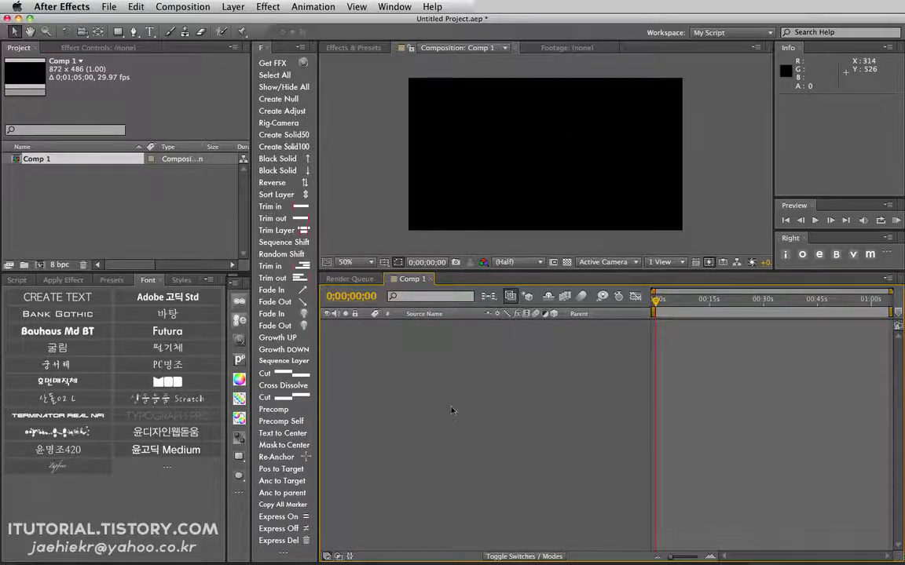
- Switch to Illustrator and convert the "itutorial.tistory.com" text to outlines
key(super+Tab)
key(super+Tab)
key(super+Tab)
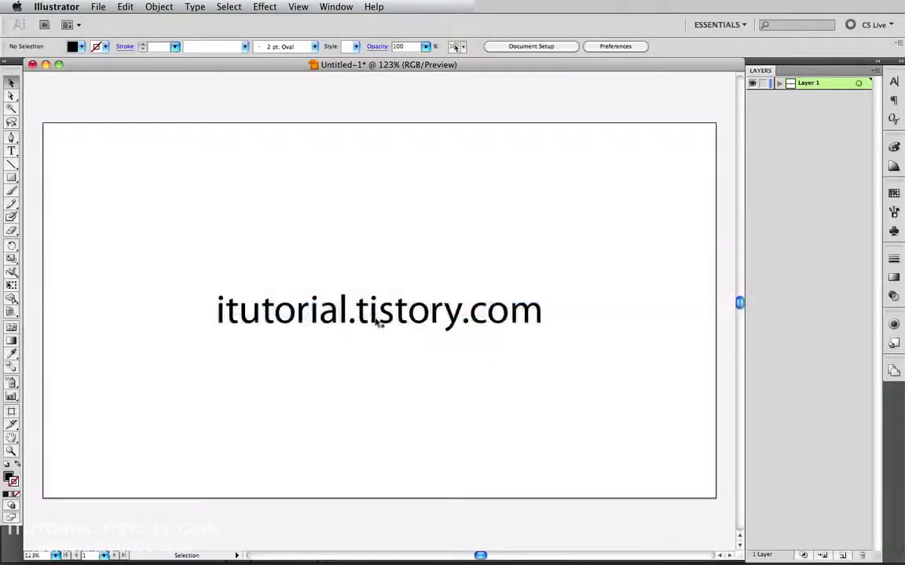
click(377, 322)
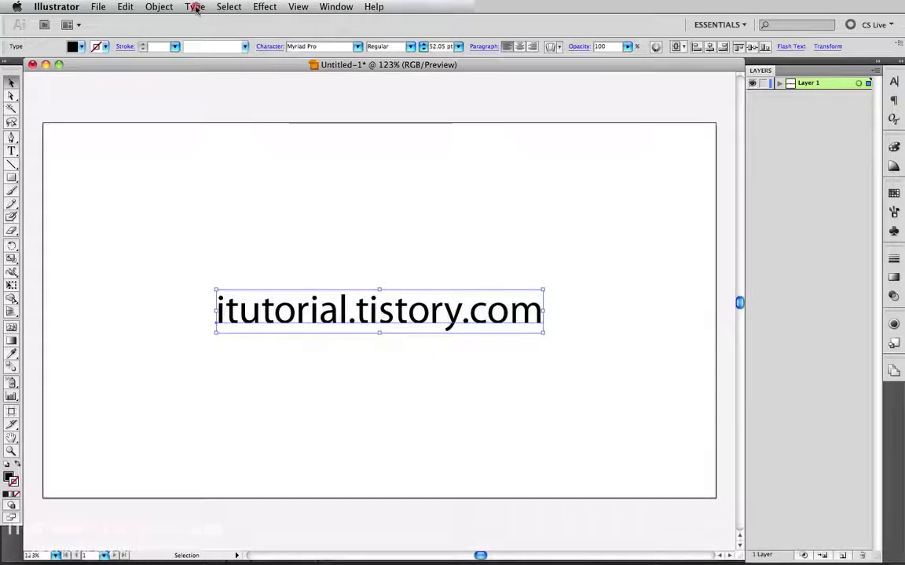
click(159, 7)
mouse_move(196, 8)
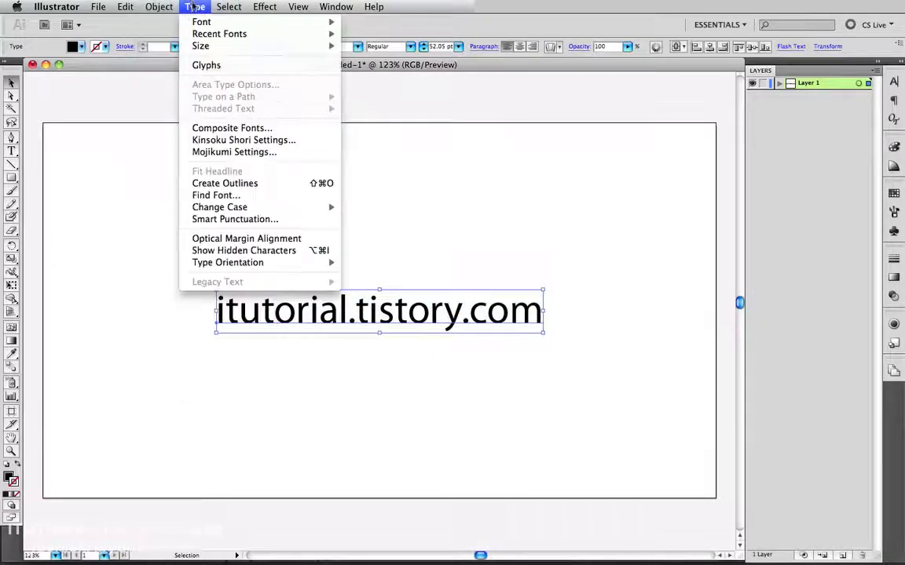
click(226, 184)
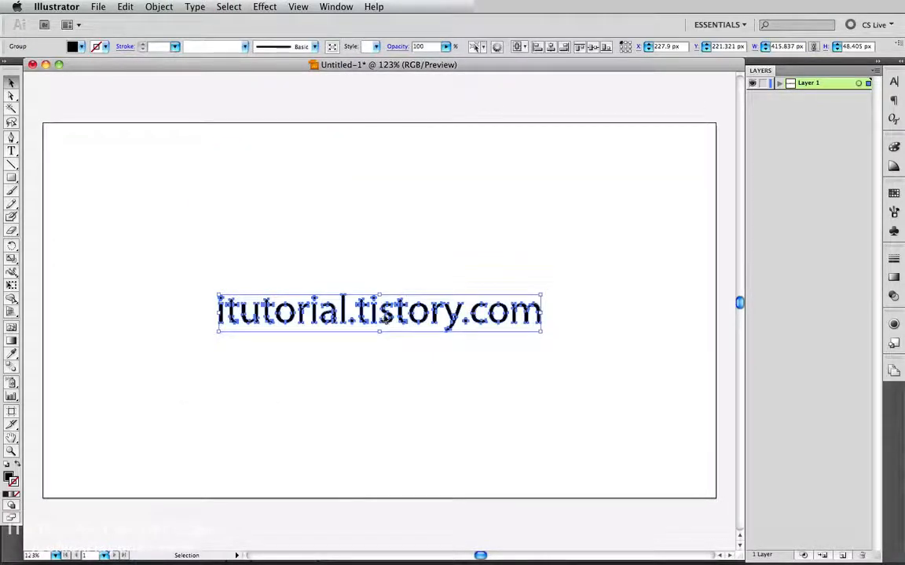
- Ungroup the outlined letters and release them to separate layers with the Sequence option
right_click(387, 315)
click(414, 381)
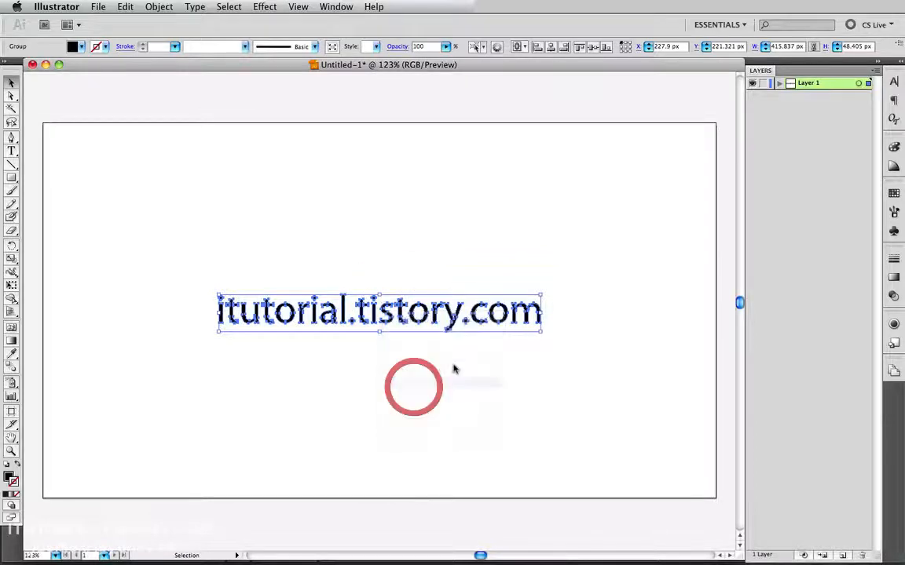
click(873, 72)
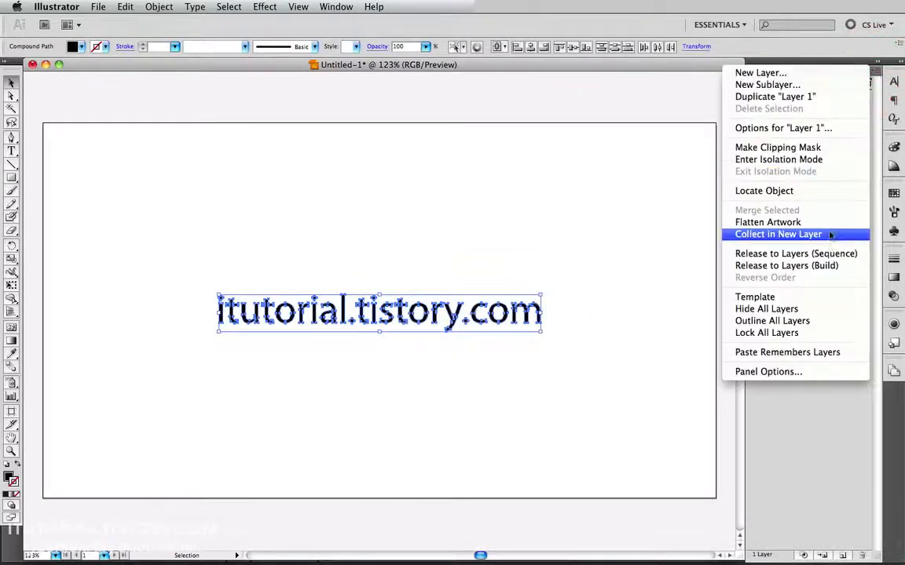
click(829, 255)
- Move Layer 2 through Layer 22 out of Layer 1 to the top level and delete the empty Layer 1
click(808, 95)
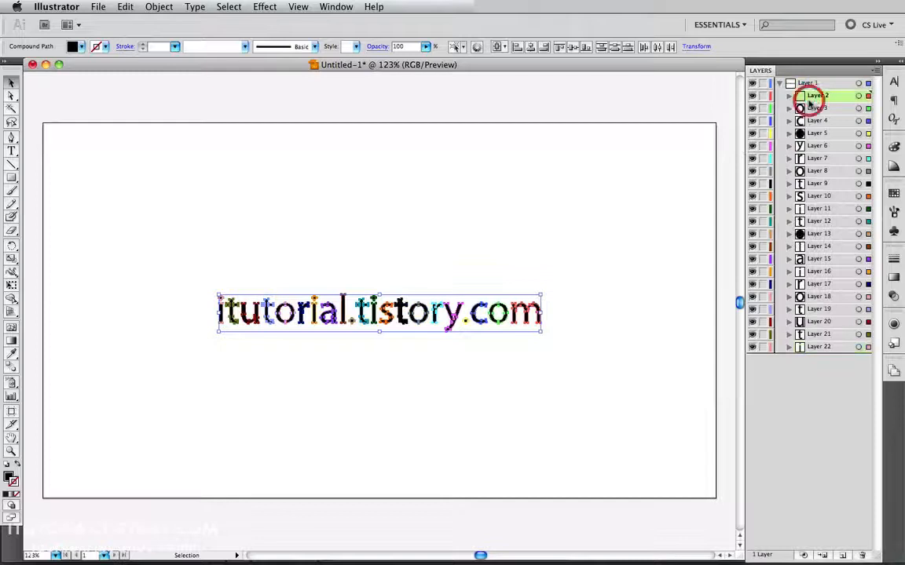
shift+click(815, 347)
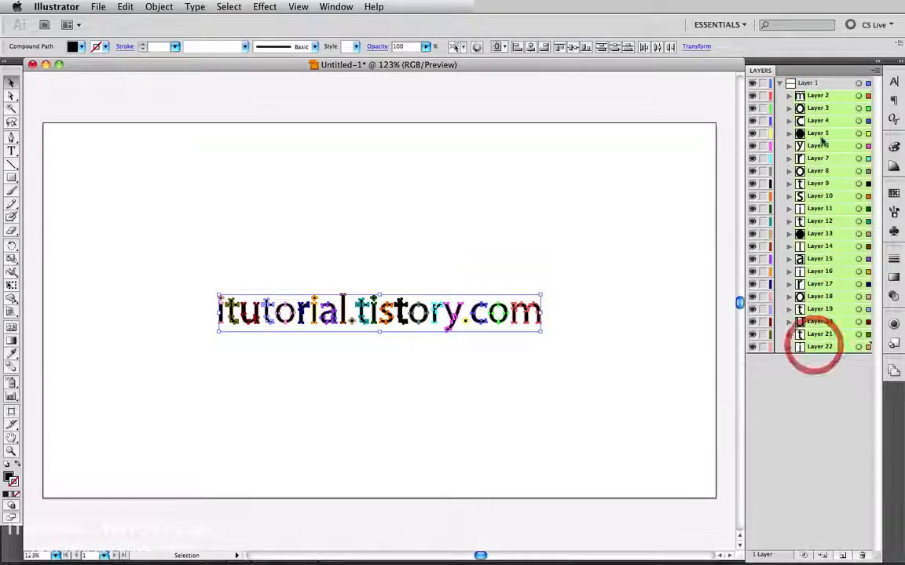
drag(815, 95, 815, 80)
click(814, 347)
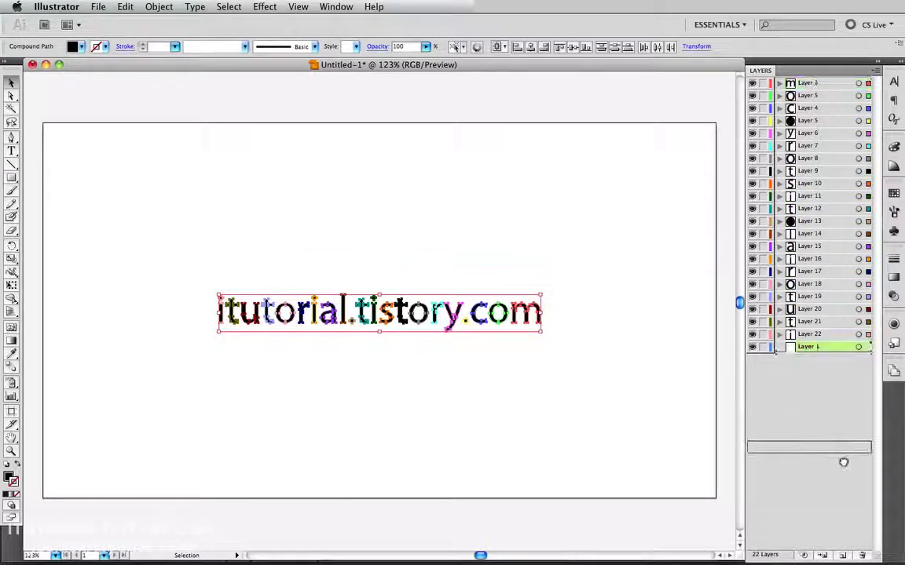
click(862, 555)
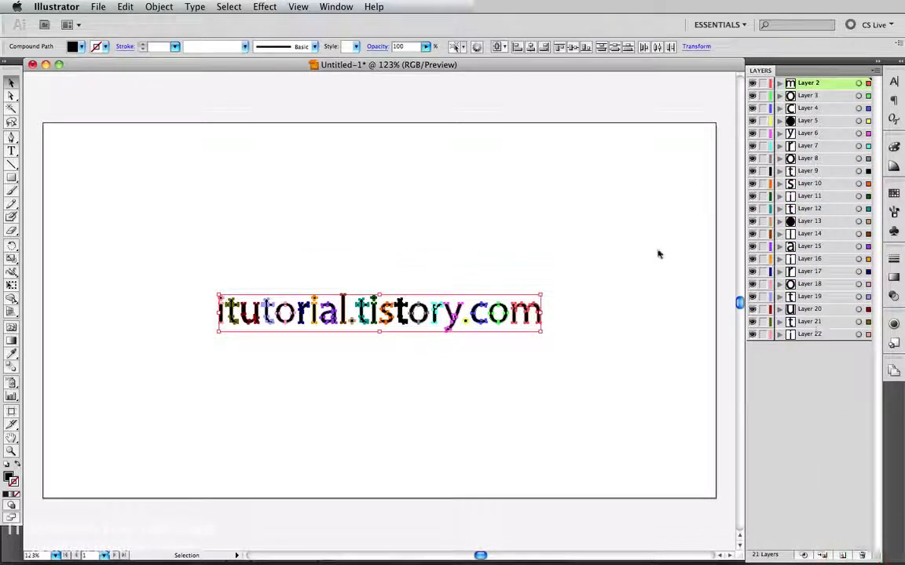
- Save the document to the Desktop as aa.ai in Adobe Illustrator format with the default options
click(98, 7)
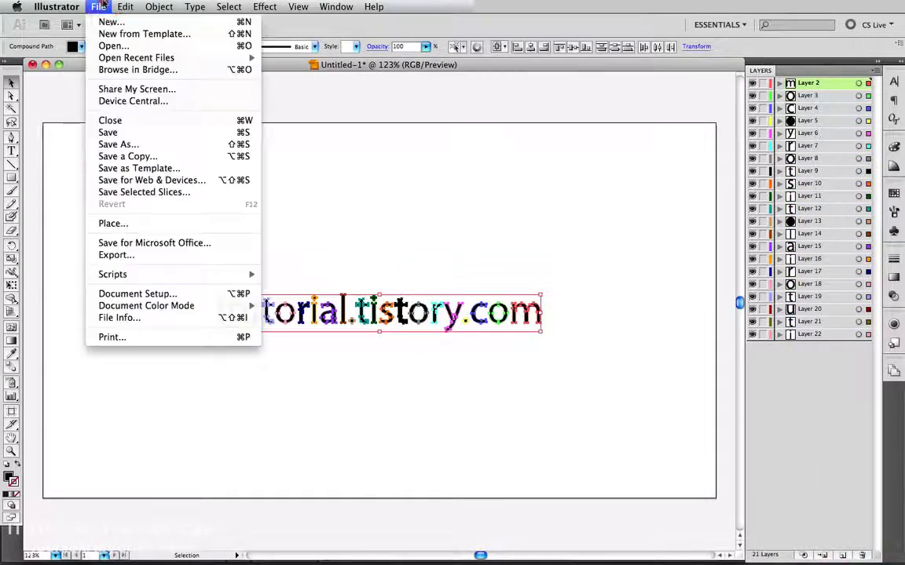
click(122, 135)
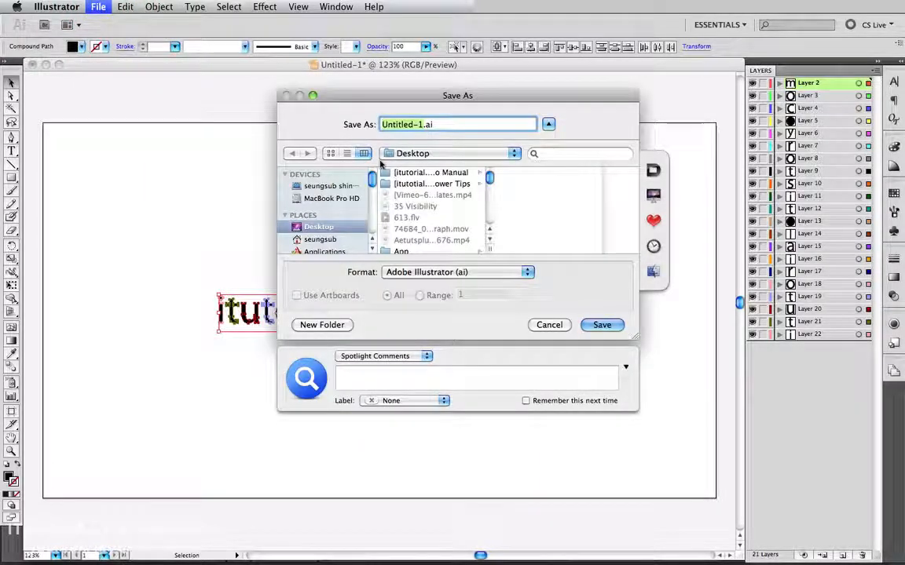
text(aa)
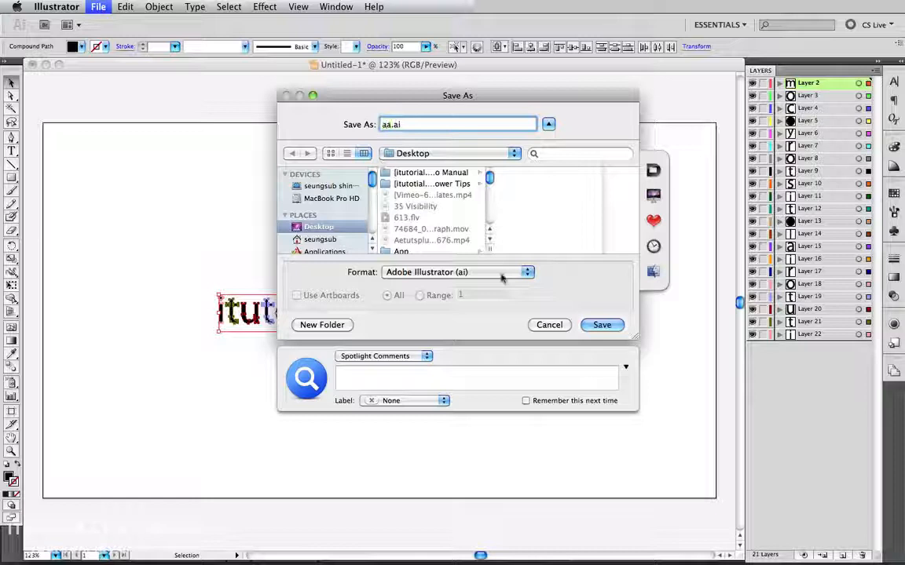
click(601, 324)
click(573, 89)
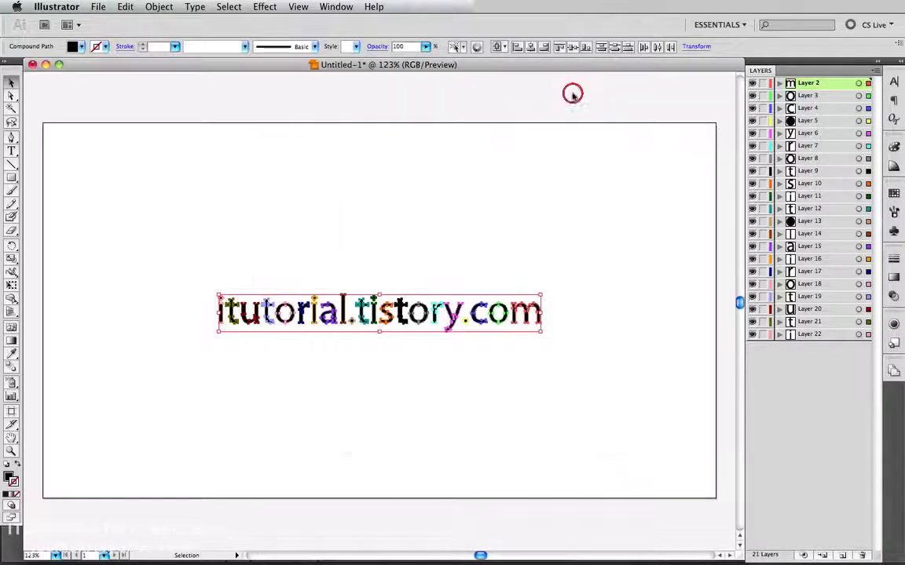
- Switch to After Effects, import aa.ai from the Desktop as Composition – Retain Layer Sizes, and open the aa composition
key(super+Tab)
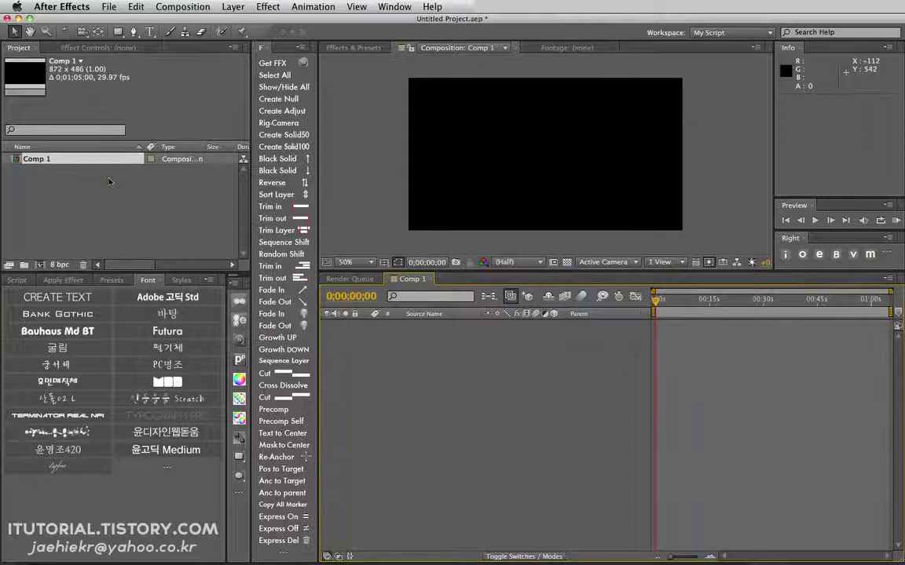
click(107, 179)
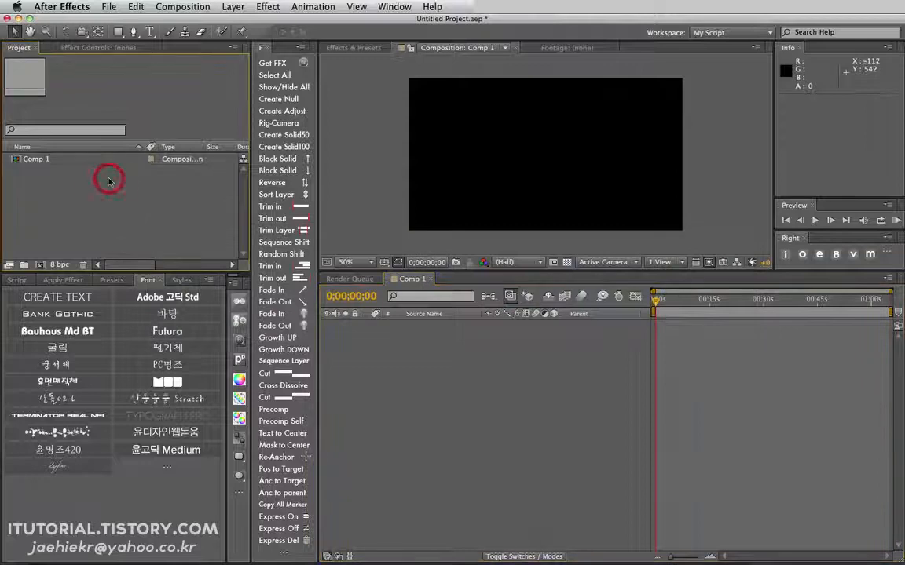
double_click(106, 178)
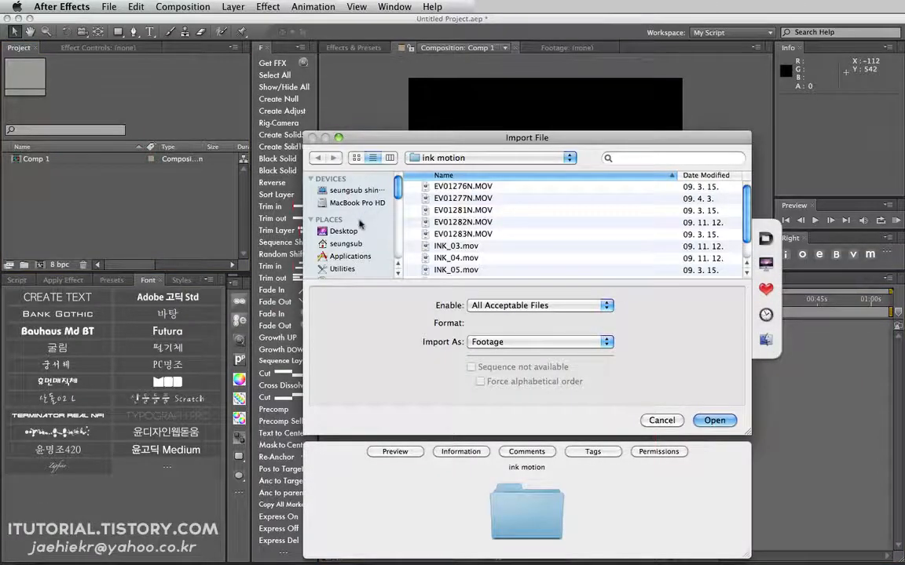
click(343, 230)
click(453, 257)
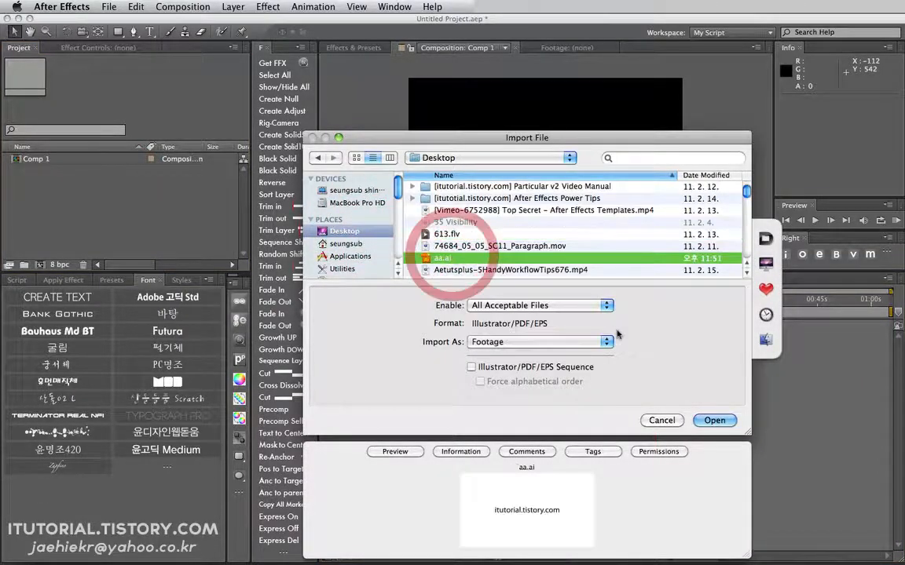
click(559, 342)
click(567, 366)
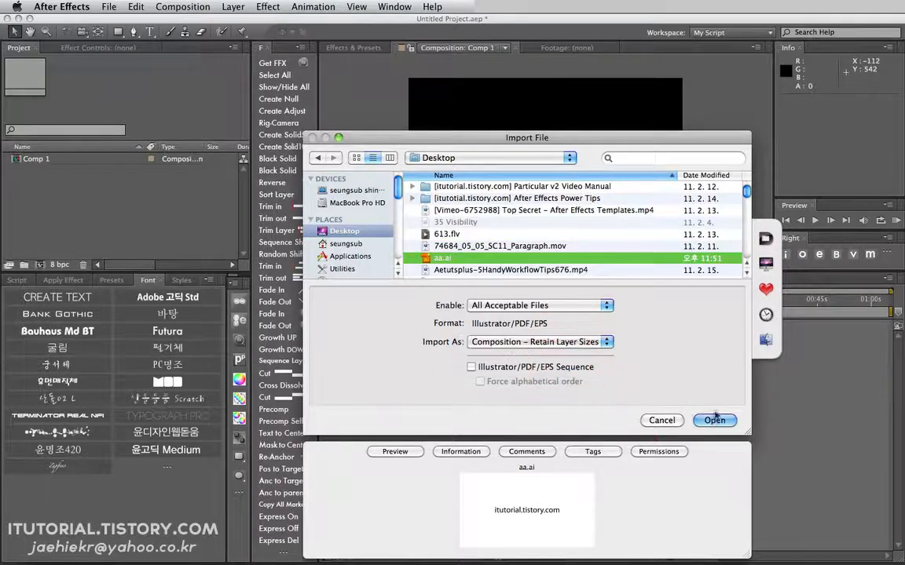
click(713, 365)
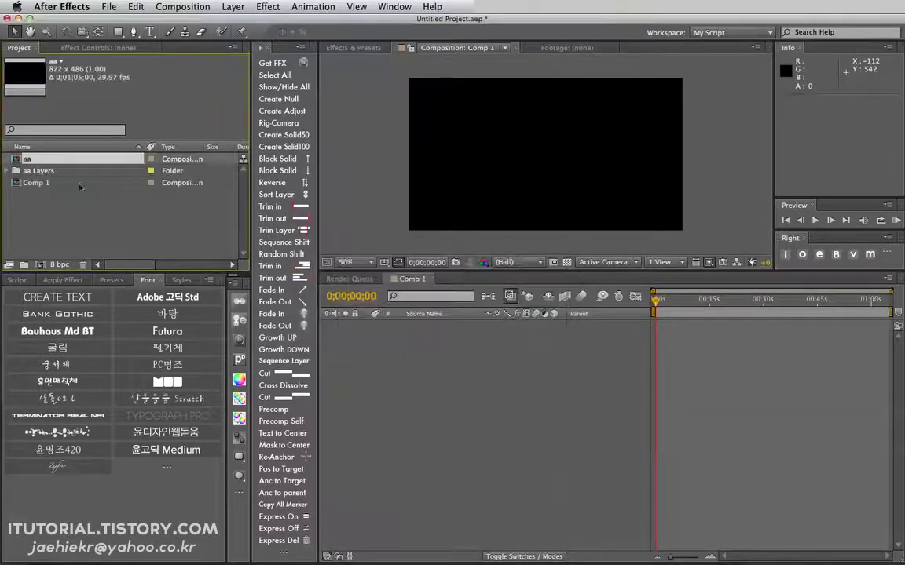
double_click(18, 161)
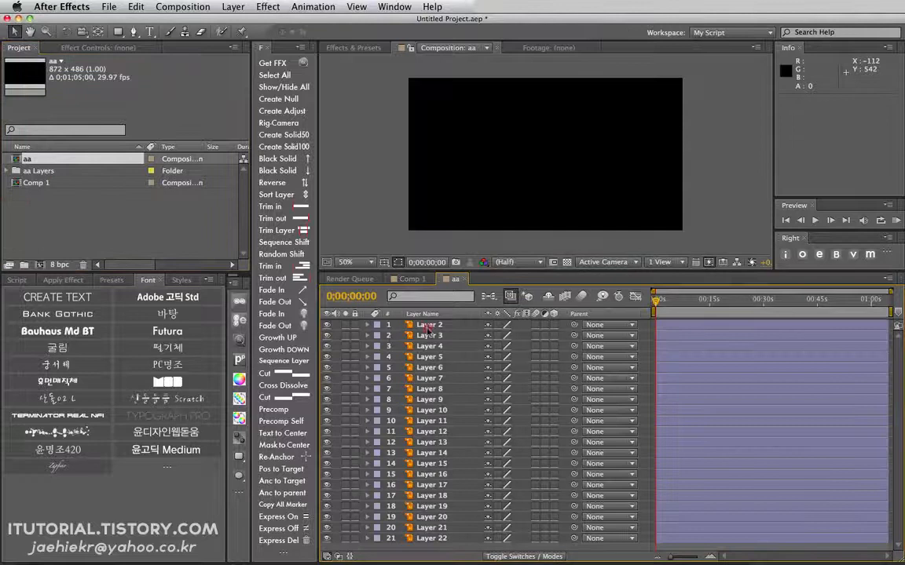
- Show the transparency grid and examine the individual letter layers of the aa composition
click(566, 261)
click(443, 389)
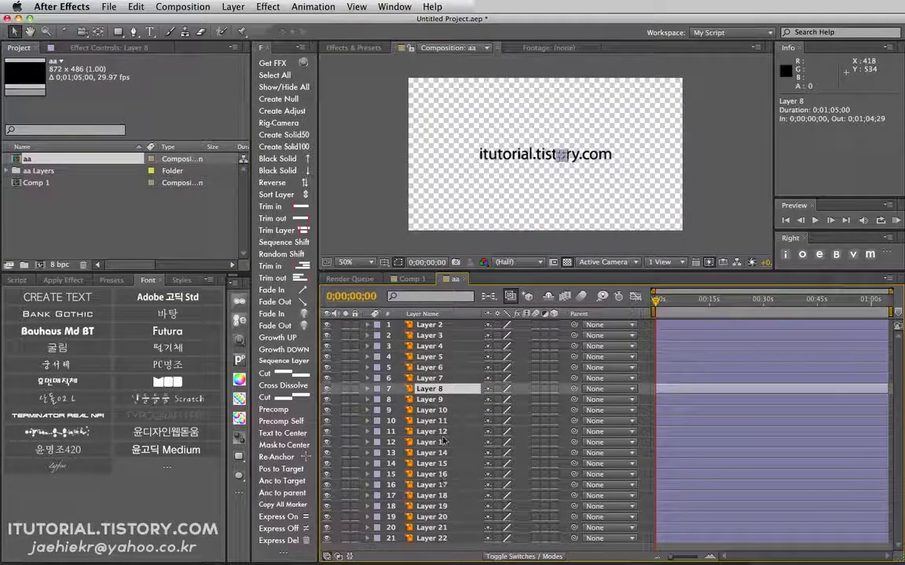
click(439, 360)
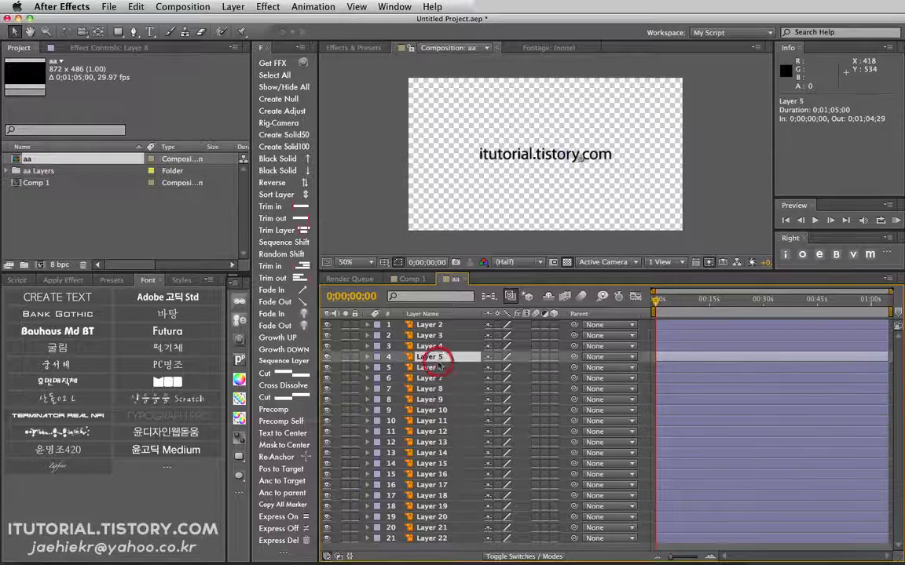
click(438, 336)
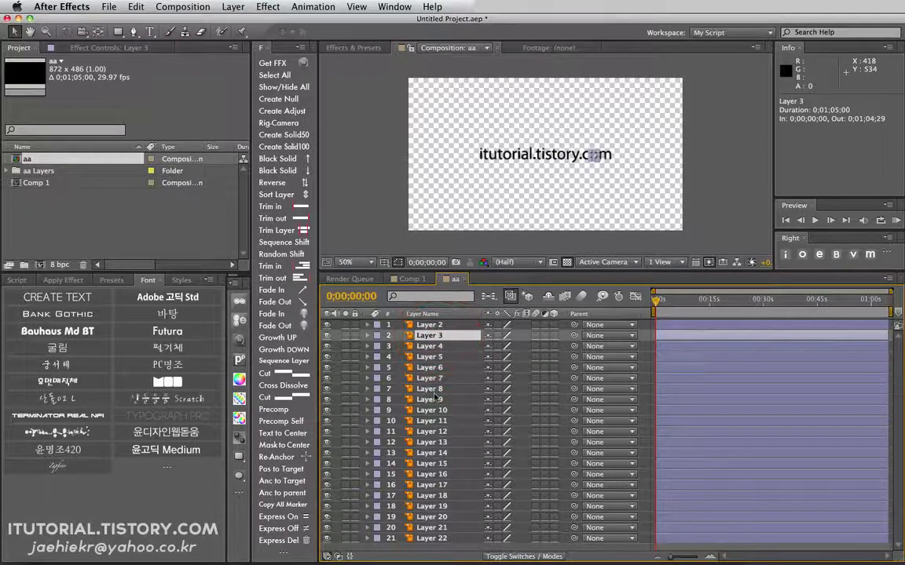
- Close the aa composition and delete it and the aa Layers folder from the project
click(467, 280)
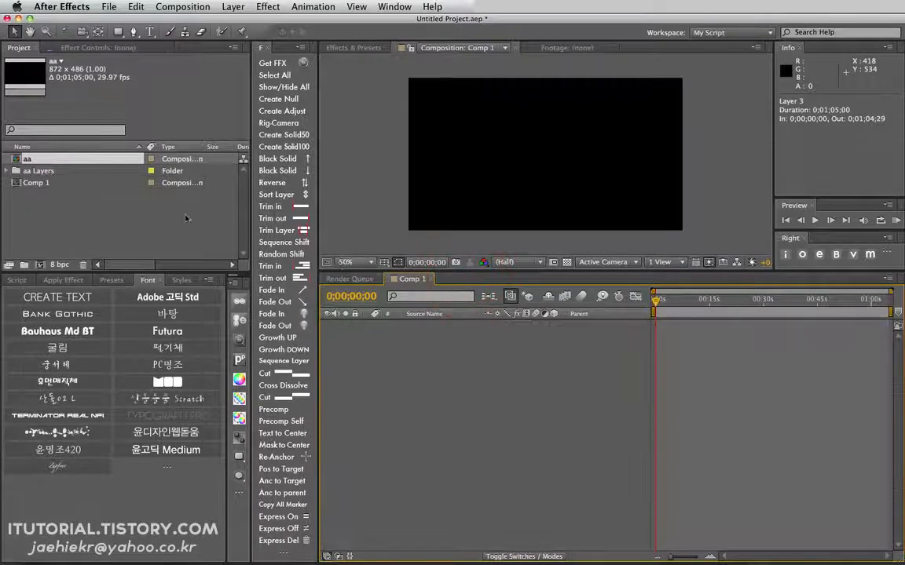
drag(100, 205, 25, 157)
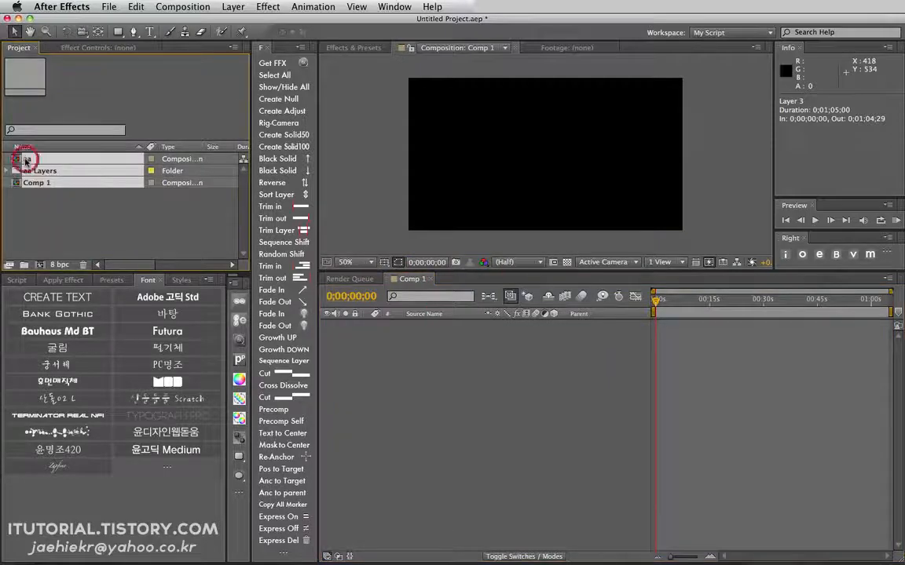
click(44, 201)
click(26, 170)
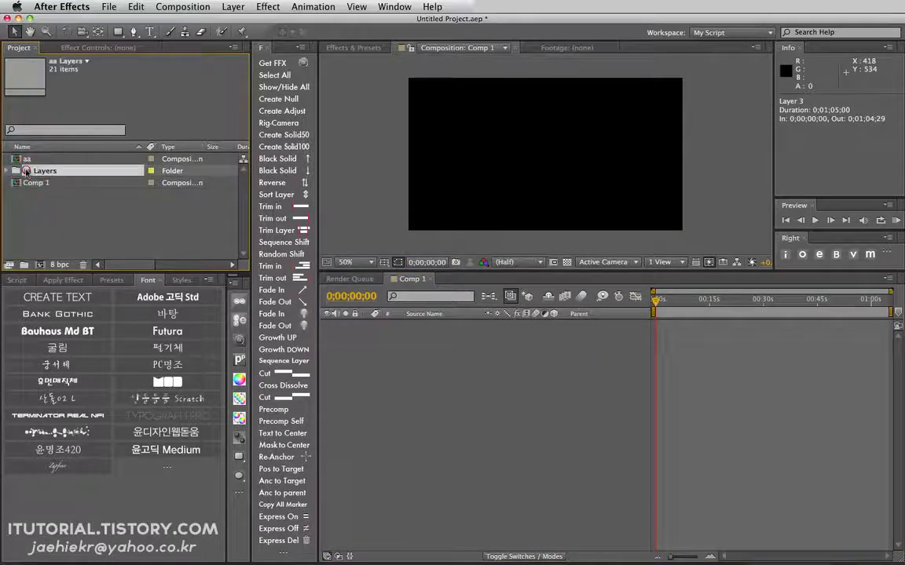
shift+click(26, 158)
key(Delete)
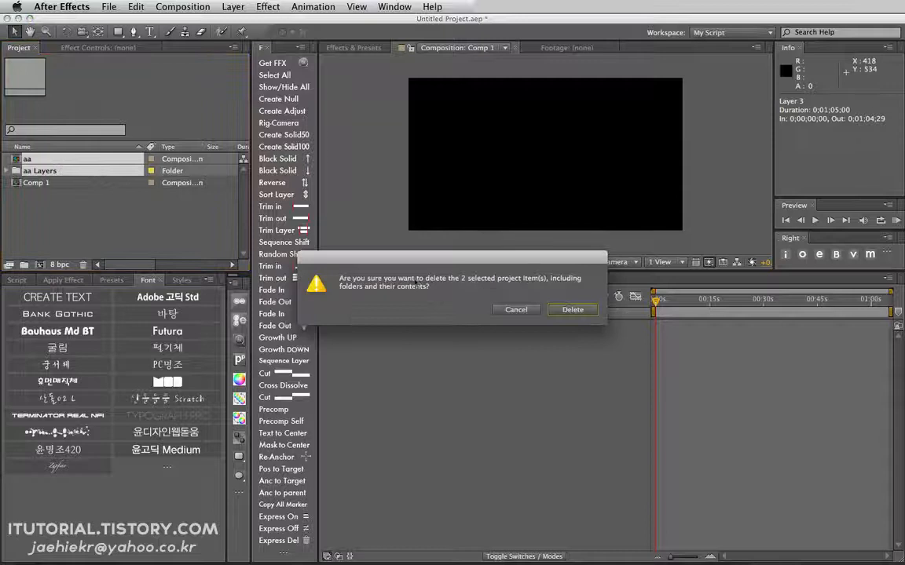
click(566, 313)
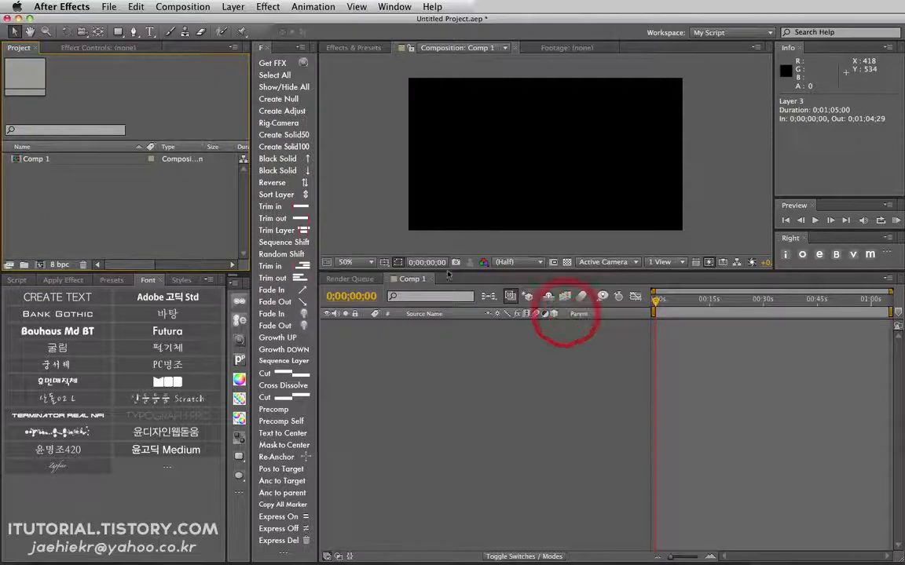
- Create a text layer in Comp 1 reading "itutorial.tistory.com"
click(37, 159)
click(83, 299)
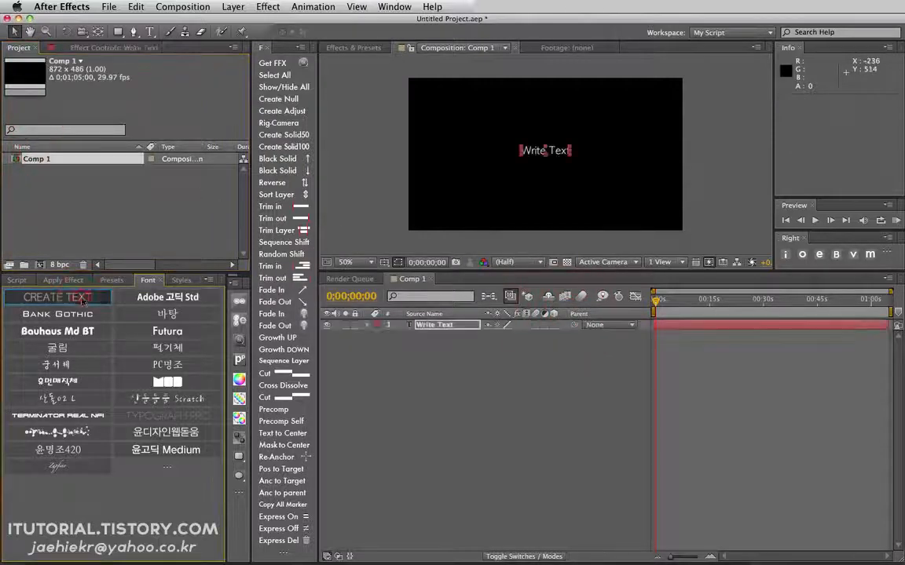
click(438, 324)
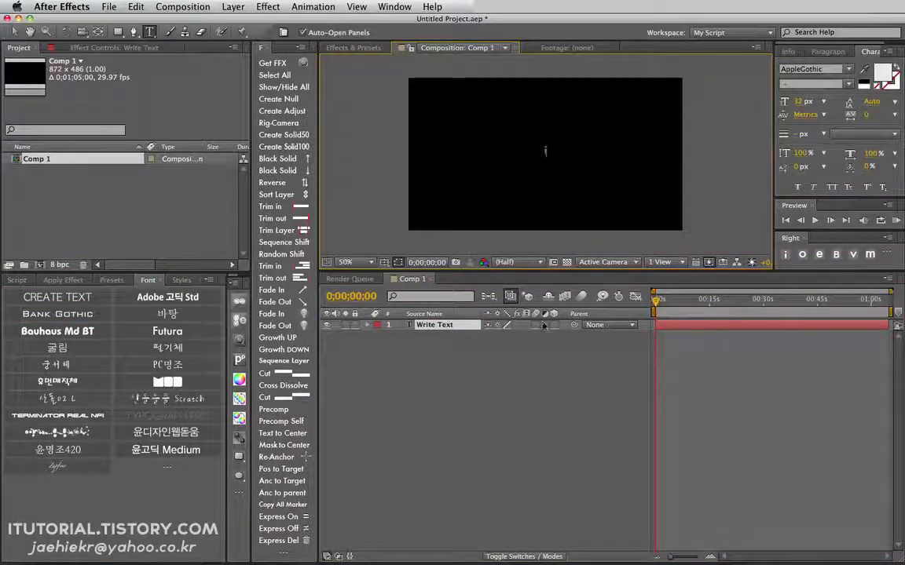
text(orial)
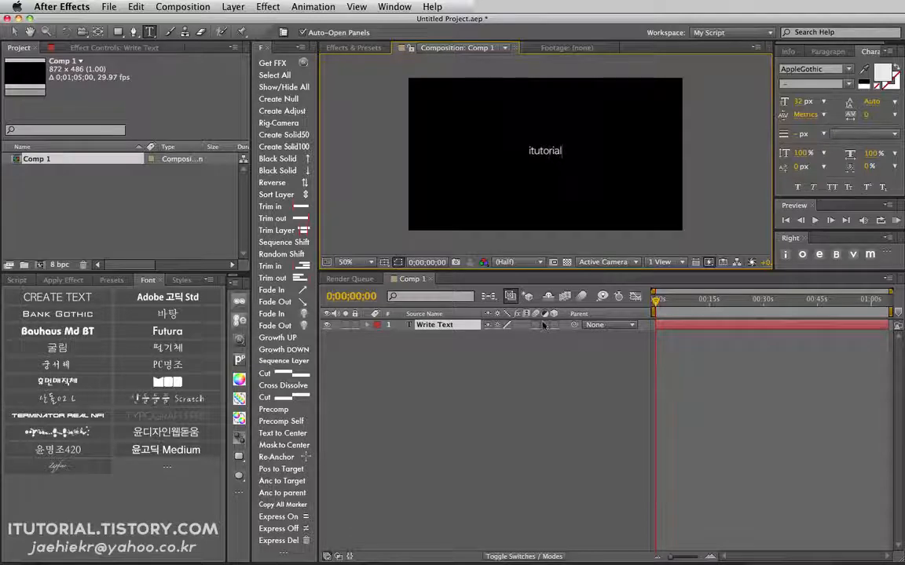
text(.tis)
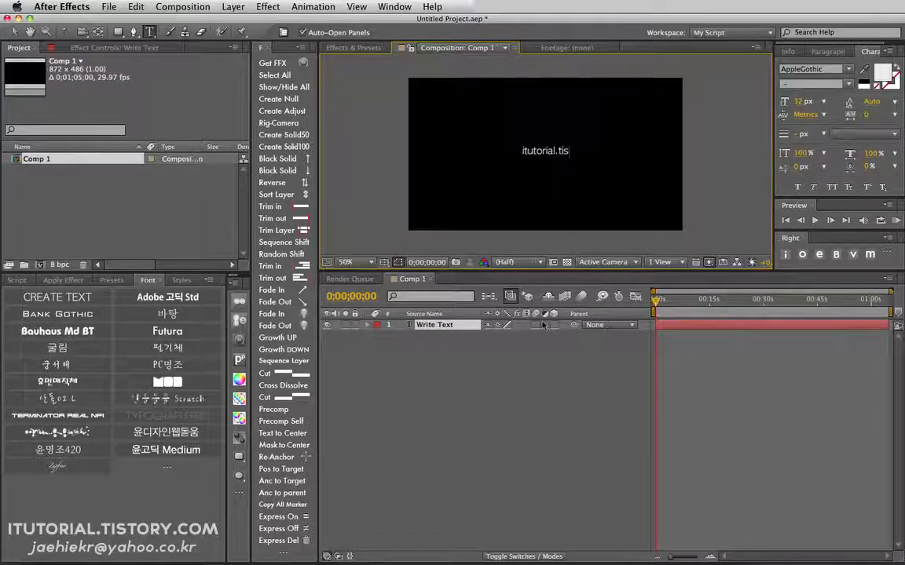
text(tory.com)
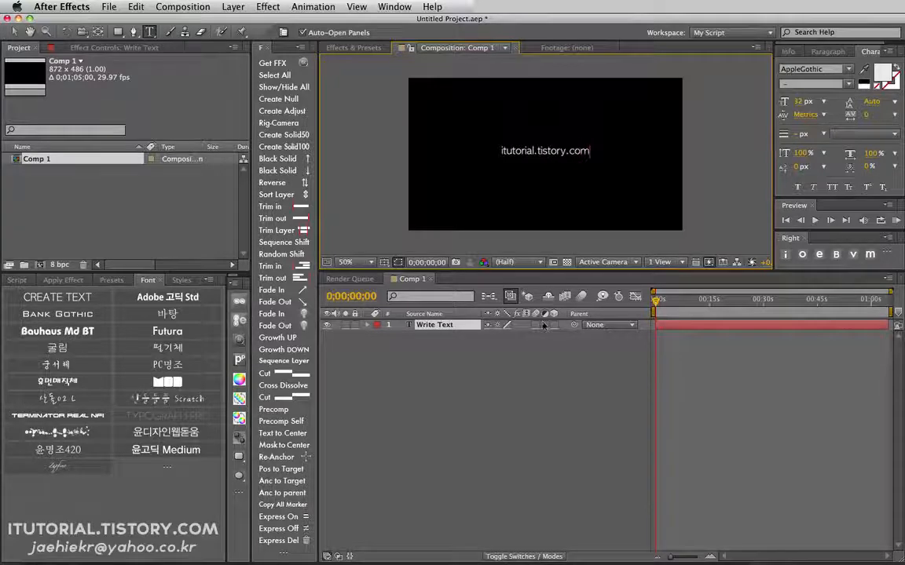
click(474, 346)
- Set the text layer's font to Futura Medium and its size to 40 px
click(448, 326)
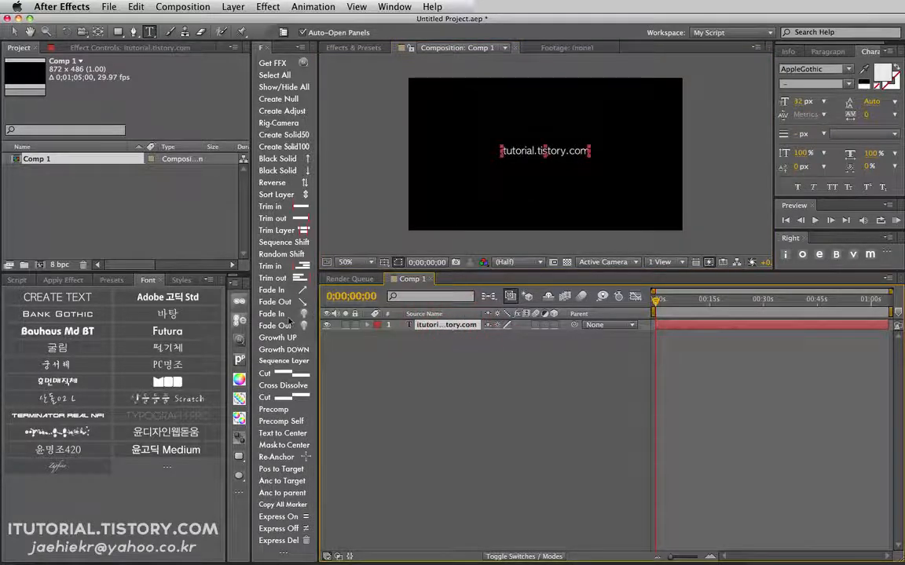
click(168, 332)
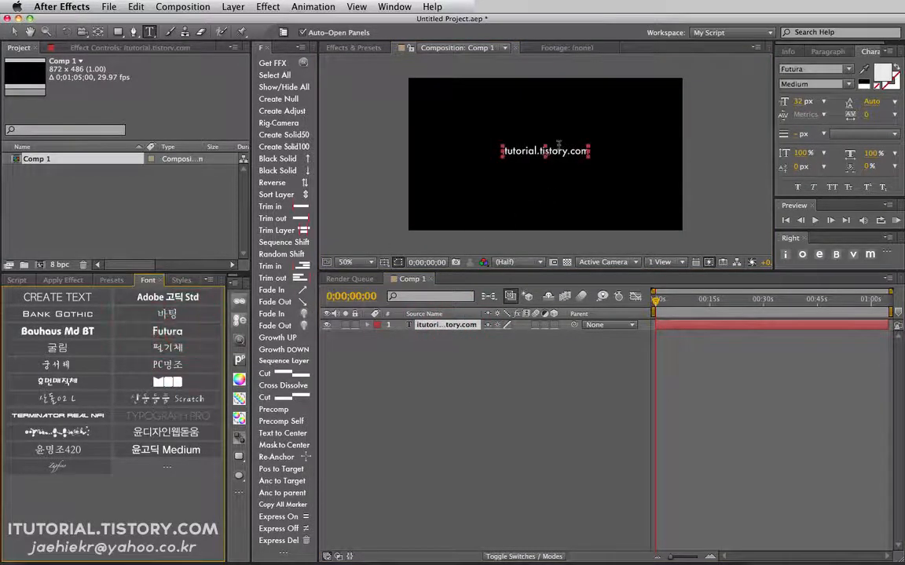
click(14, 33)
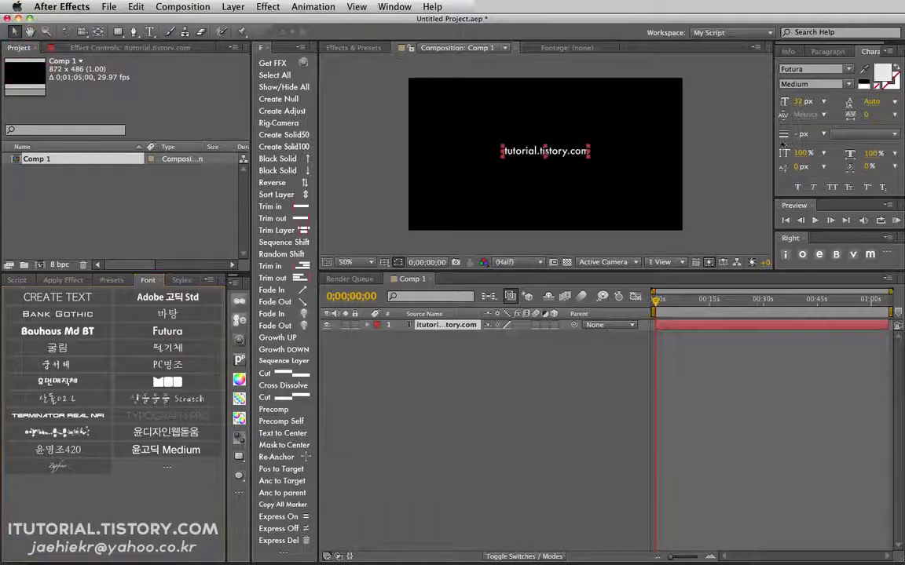
drag(799, 103, 807, 104)
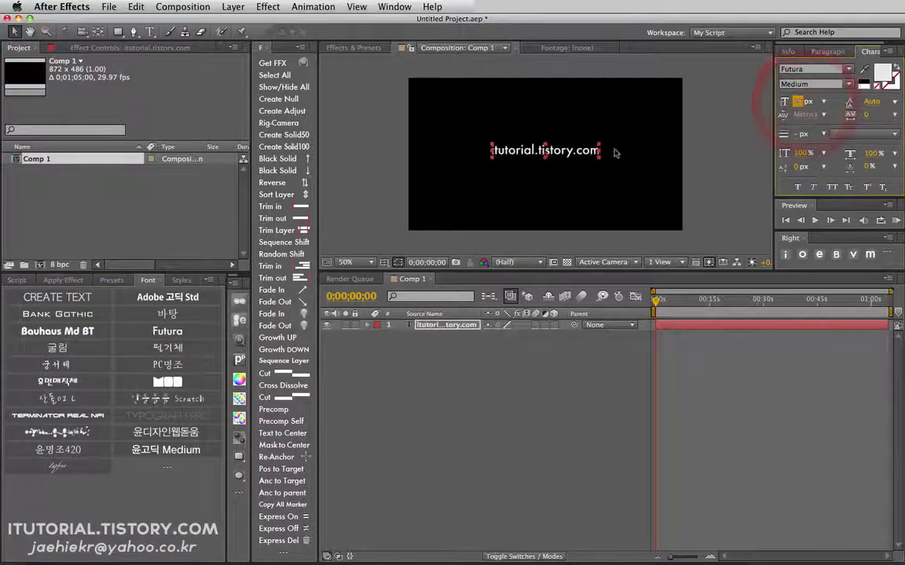
click(579, 150)
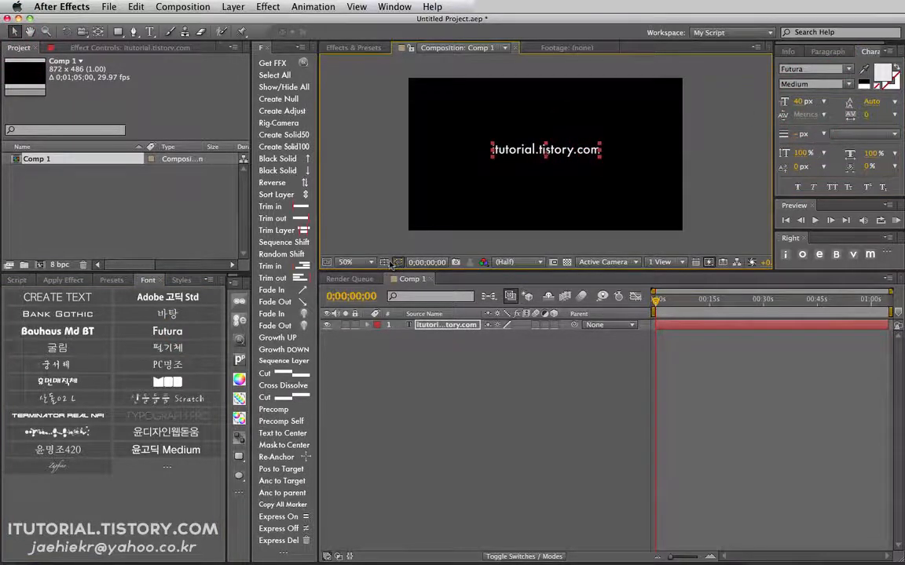
- Show the title/action safe guides and center the text layer in the composition with the Text to Center script
click(384, 262)
click(402, 274)
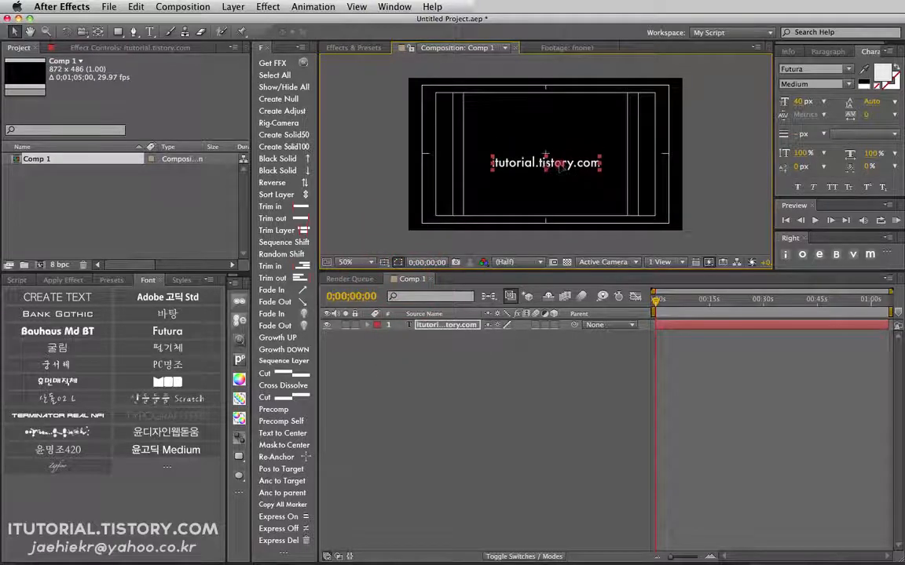
drag(563, 153, 558, 153)
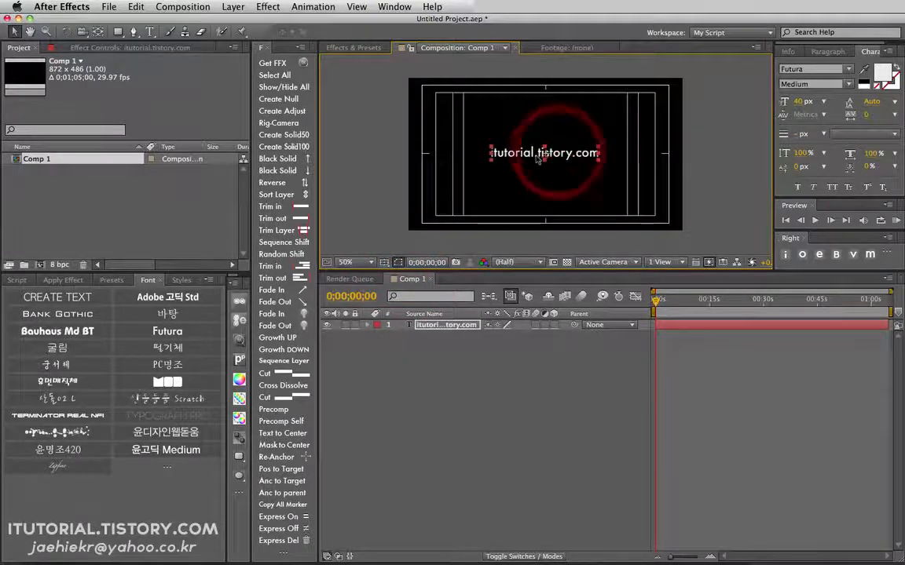
key(period)
key(period)
key(comma)
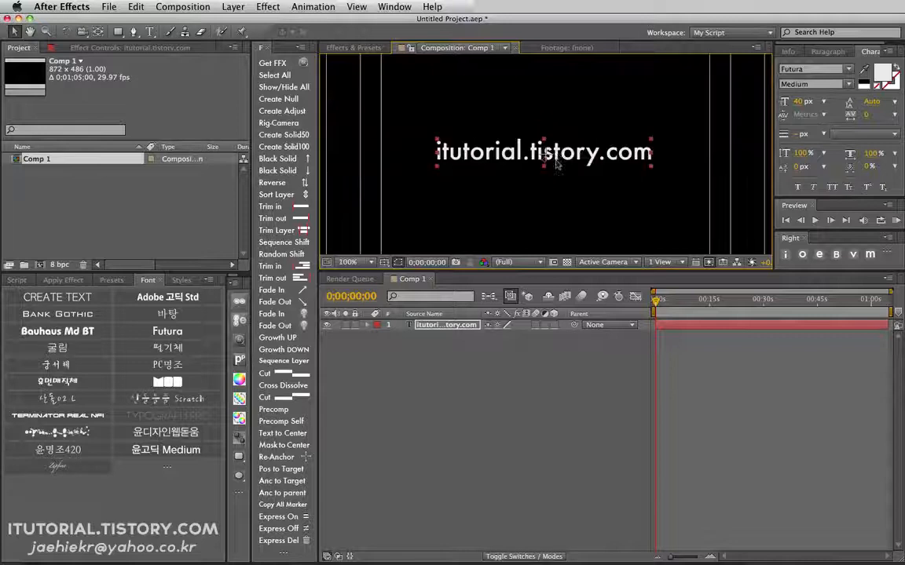
drag(544, 153, 572, 125)
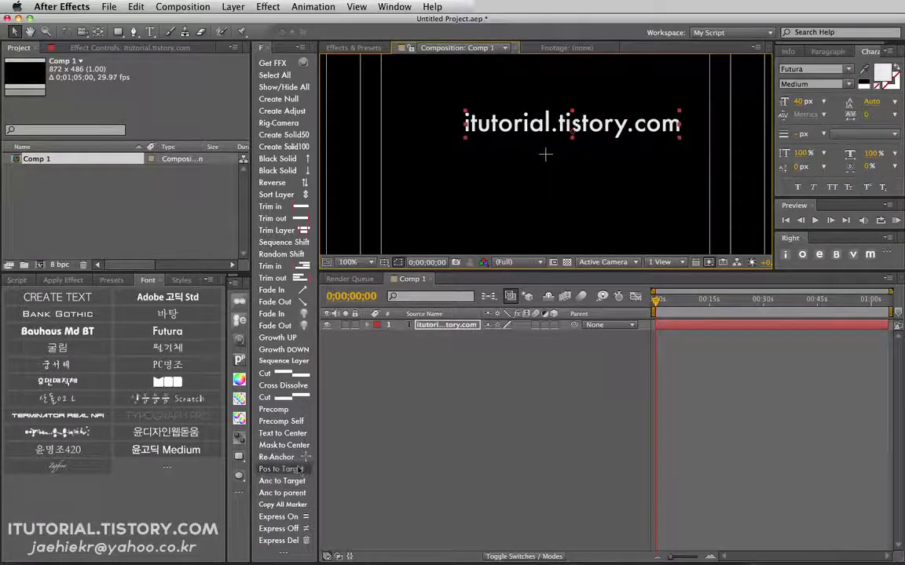
click(281, 433)
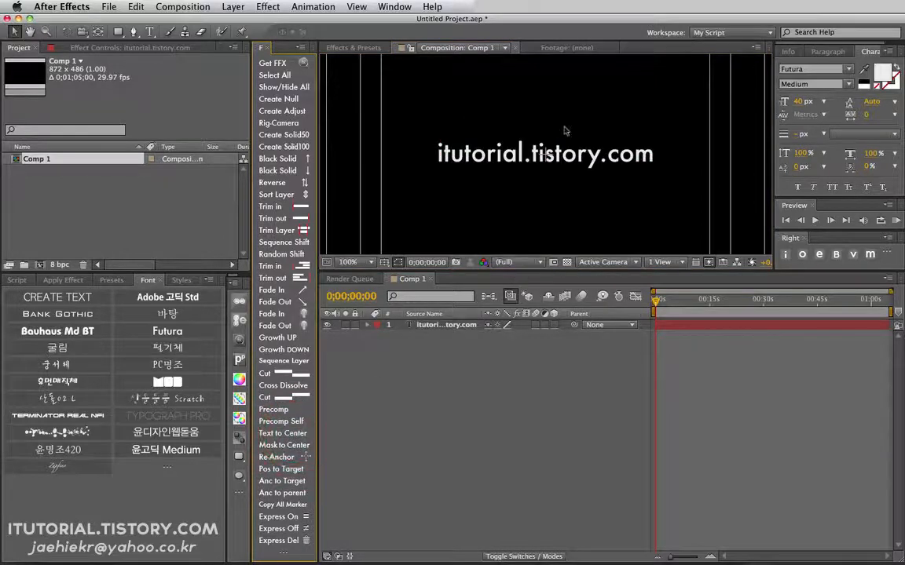
- Check the text's alignment with the center mark up close and hide the title/action safe guides
click(523, 155)
scroll(548, 161, up, 1)
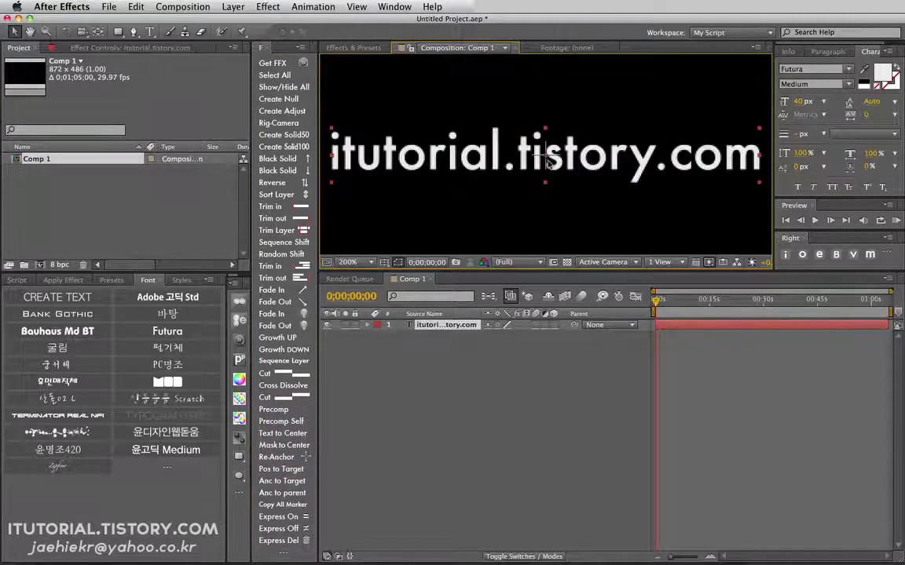
scroll(545, 161, down, 1)
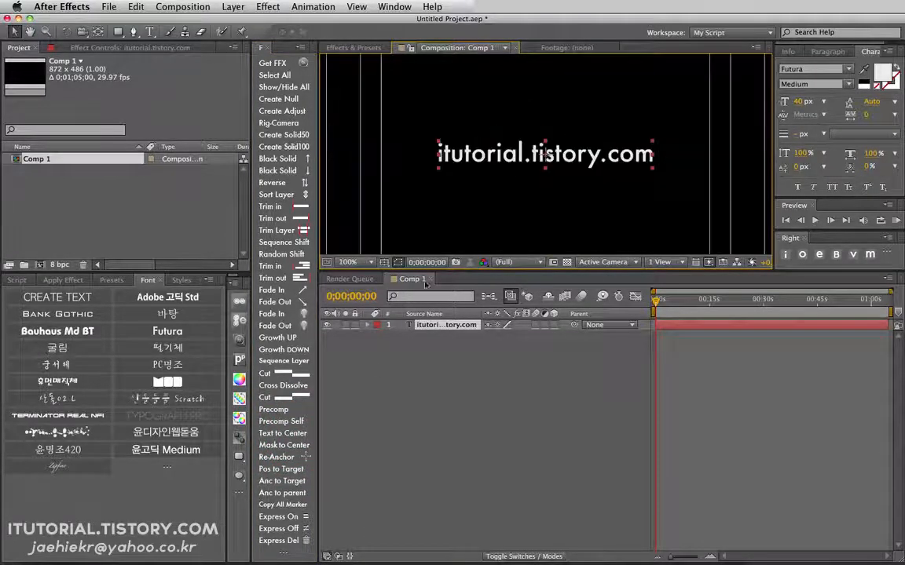
click(384, 262)
click(424, 214)
scroll(531, 179, down, 1)
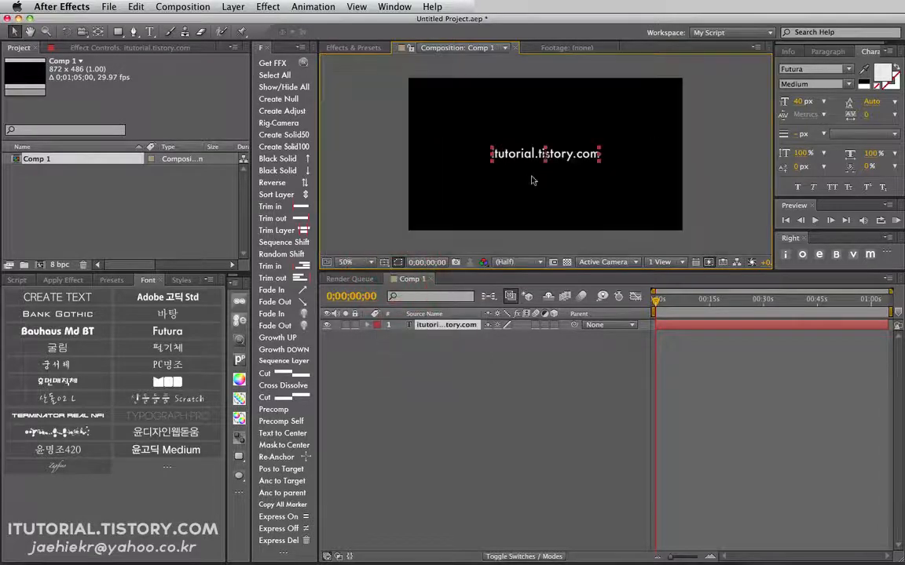
- Split the itutorial.tistory.com text layer into single letters with the Split Text script, using the 문자위치 보존 method
click(470, 339)
click(455, 327)
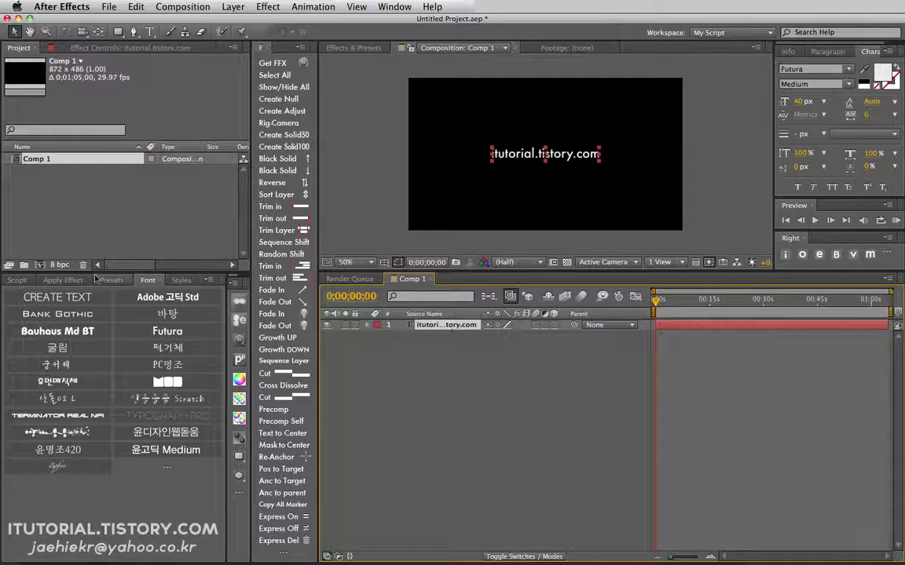
click(17, 280)
click(92, 433)
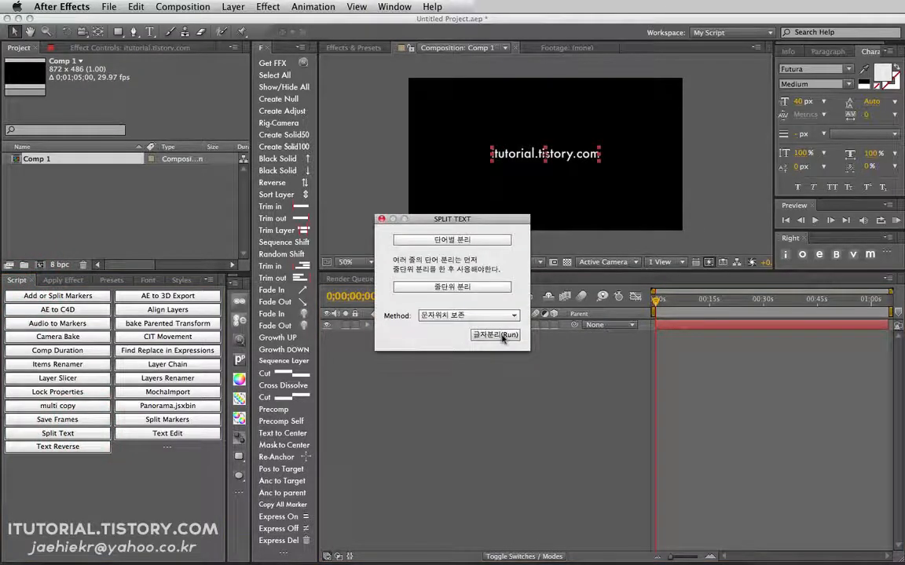
click(501, 336)
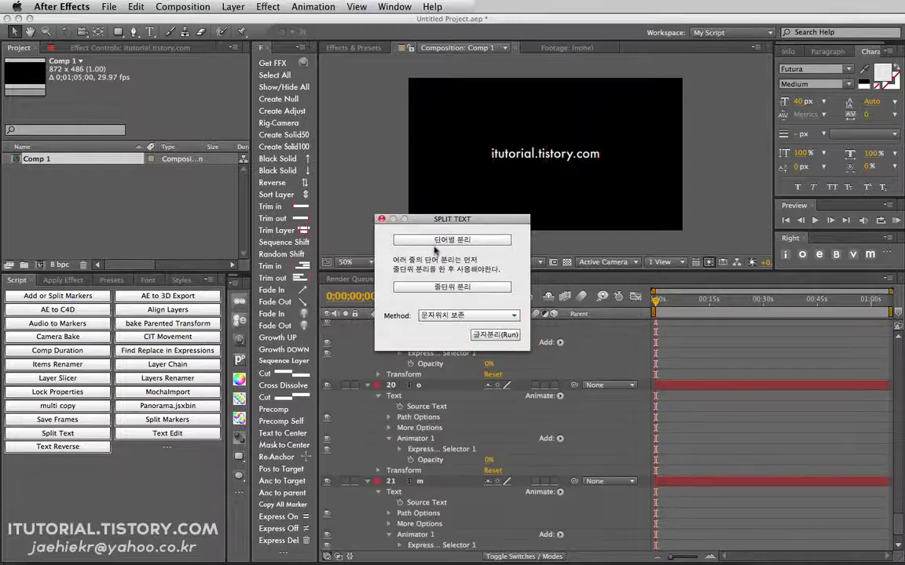
click(381, 219)
- Collapse the expanded properties of all layers in Comp 1 and deselect them
scroll(398, 357, up, 10)
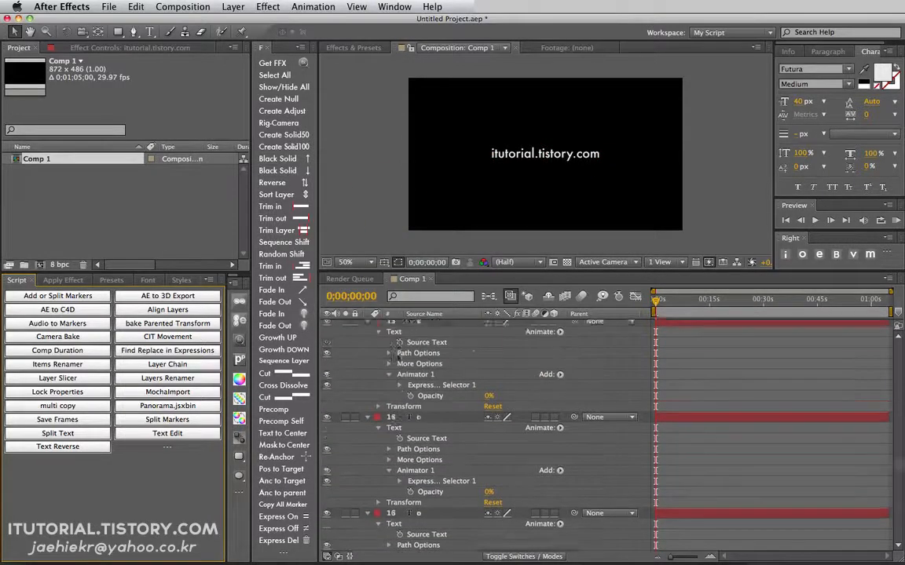
click(427, 397)
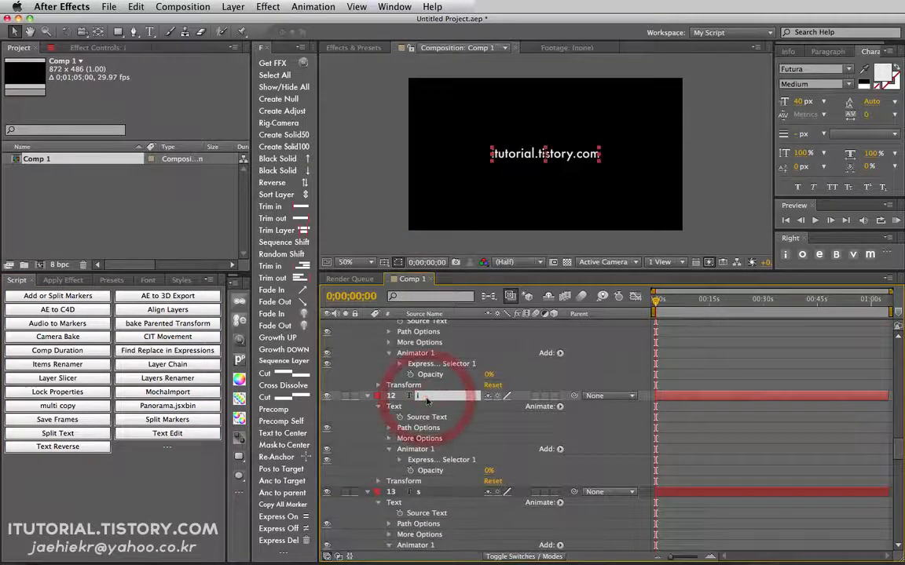
key(super+a)
click(367, 396)
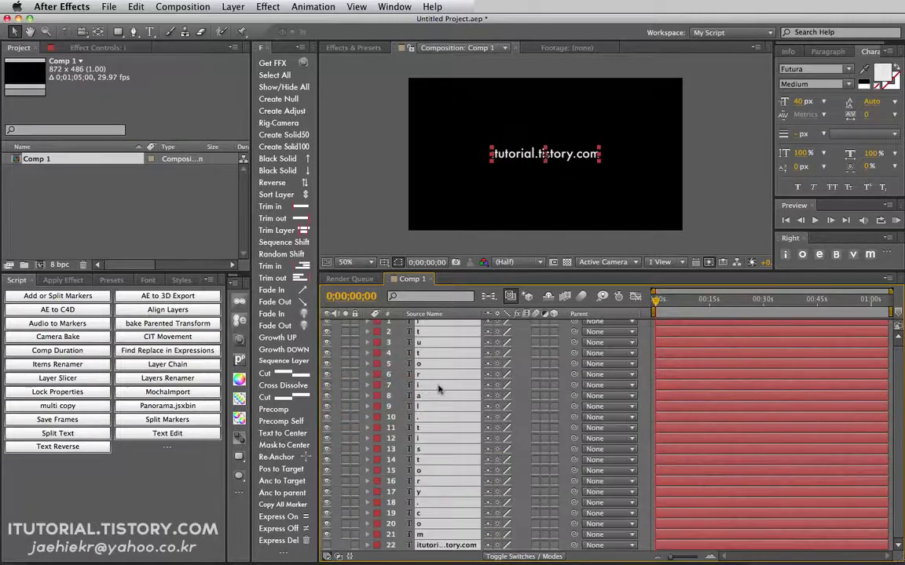
click(407, 383)
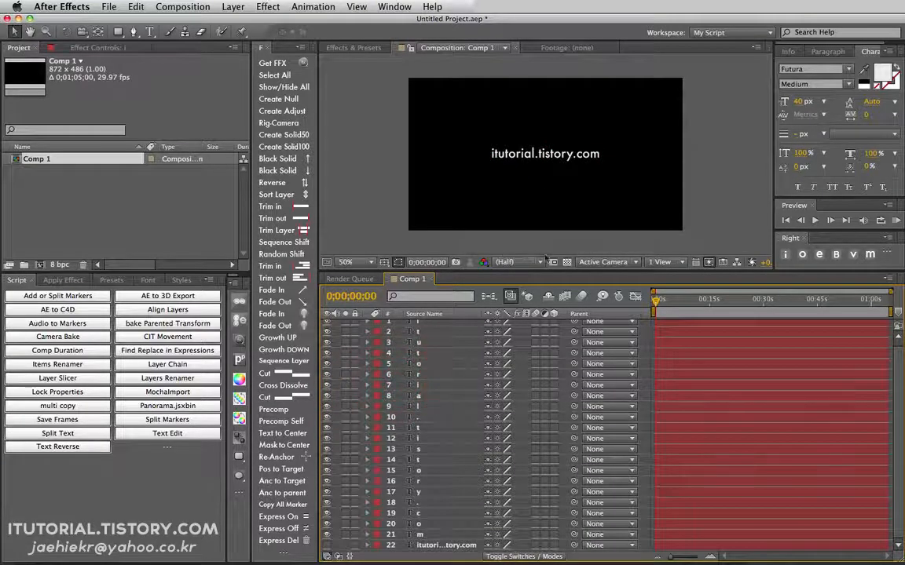
- Examine the separate letter layers produced from the text
click(422, 471)
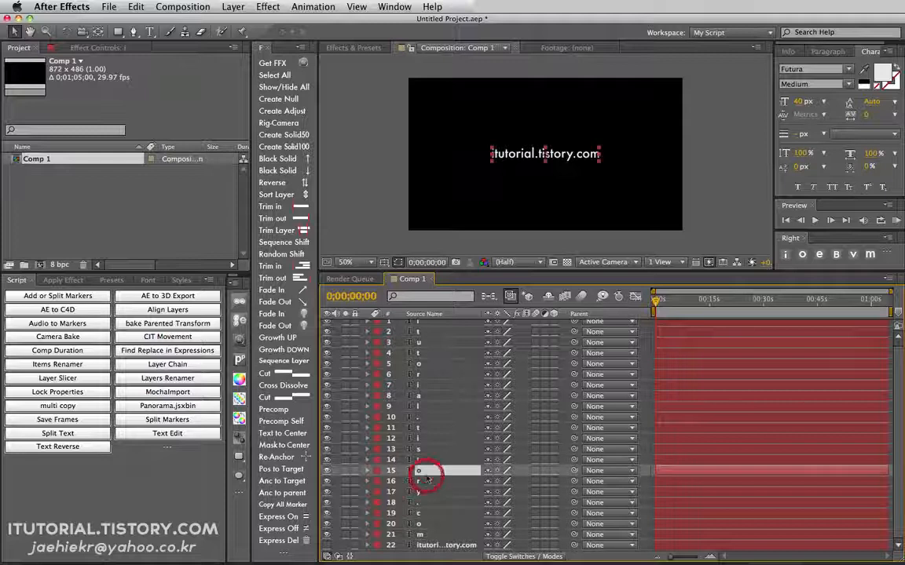
click(422, 438)
click(430, 417)
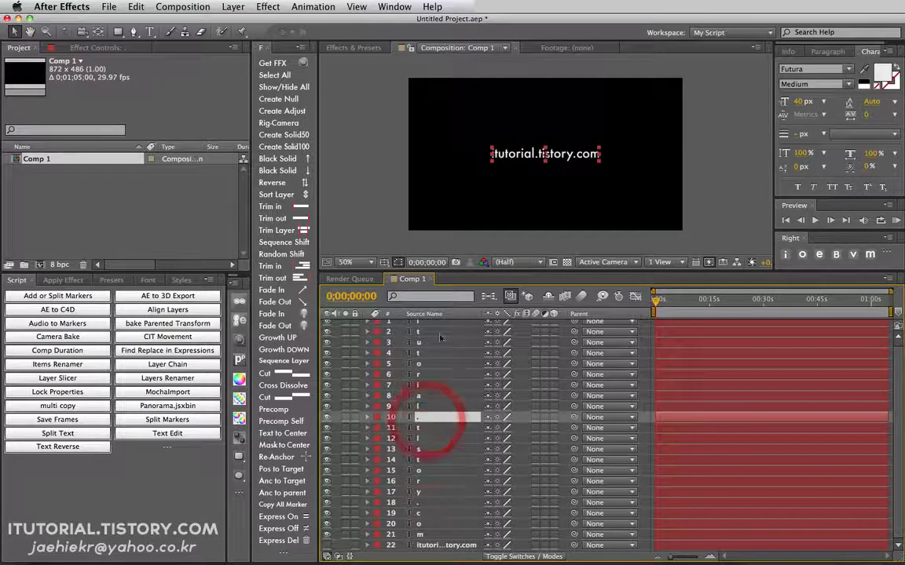
scroll(437, 410, up, 1)
scroll(440, 339, down, 1)
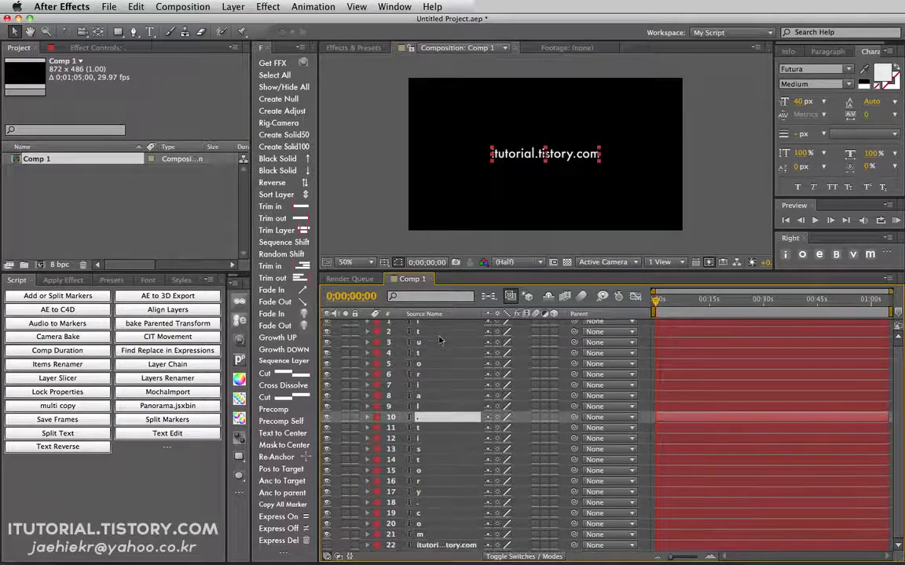
click(437, 322)
click(436, 354)
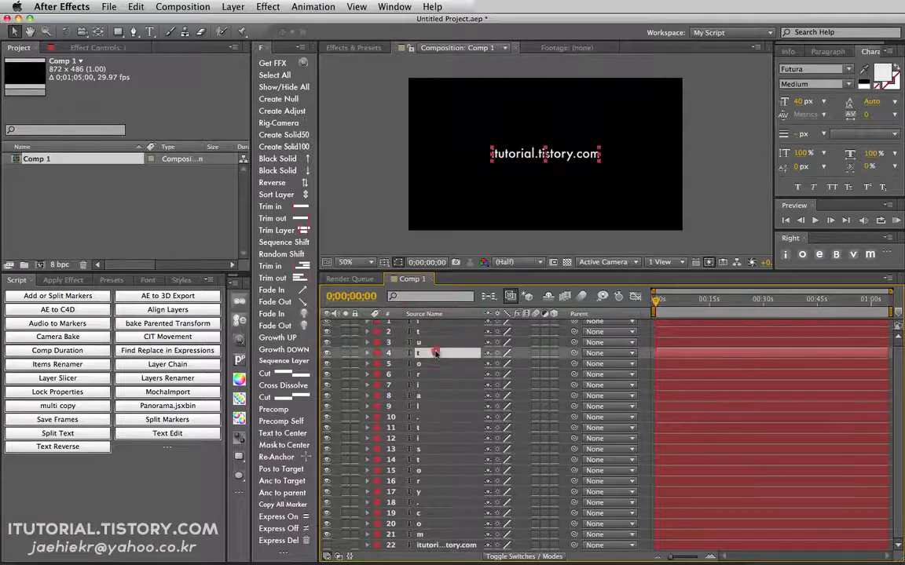
click(438, 376)
scroll(438, 405, up, 1)
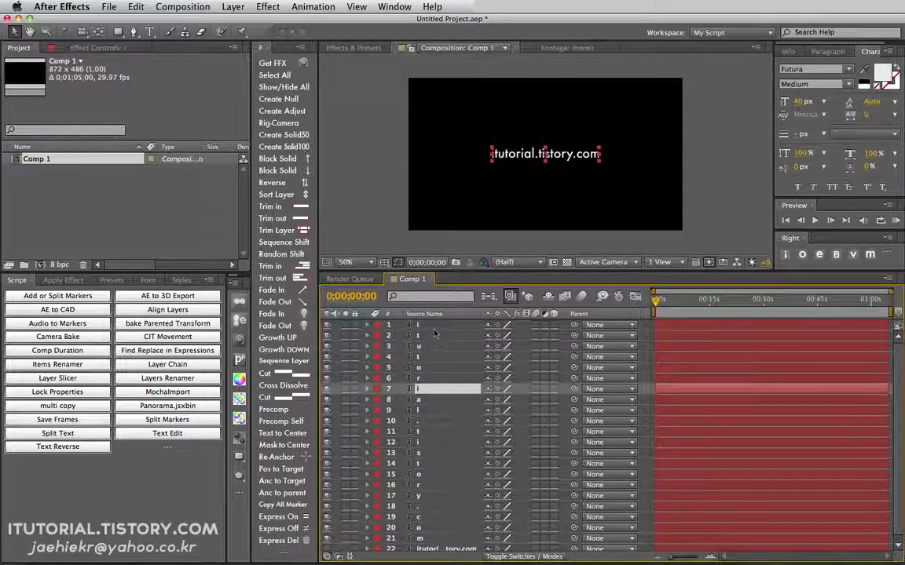
- Add a Position keyframe at 0;00;00;00 to all layers in Comp 1
click(287, 76)
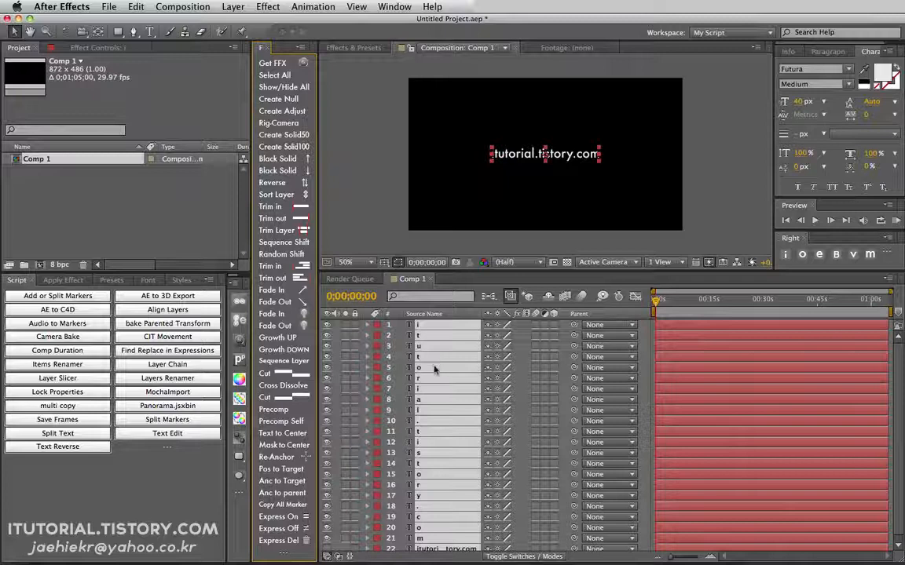
click(414, 284)
key(p)
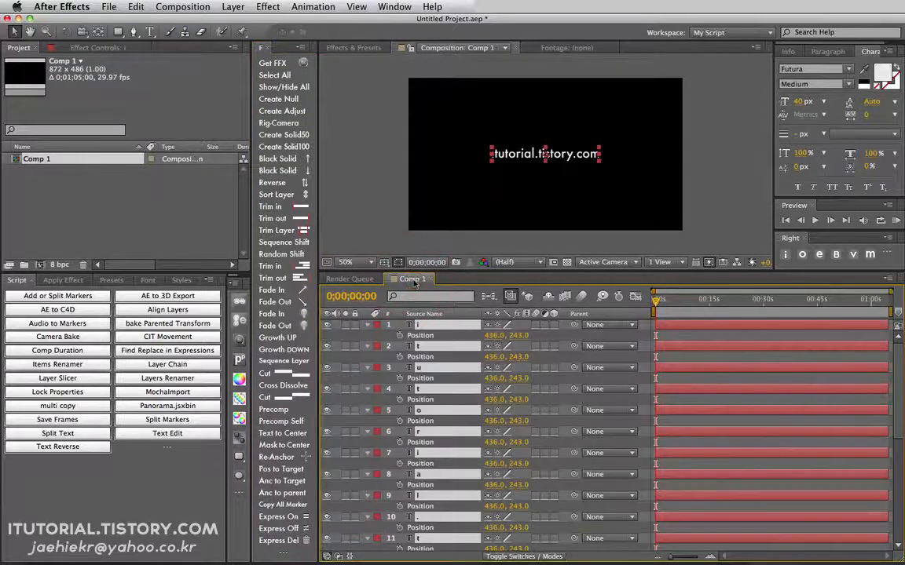
click(400, 336)
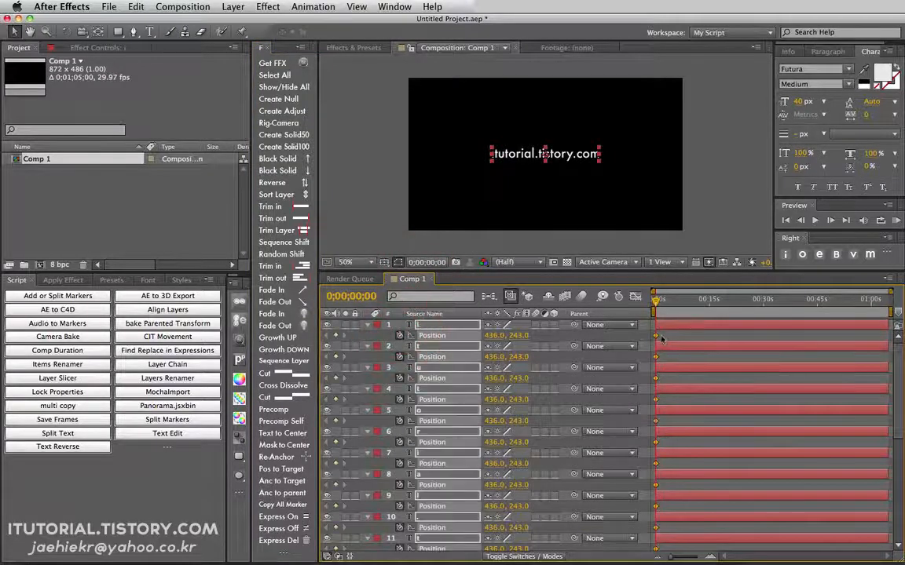
click(660, 338)
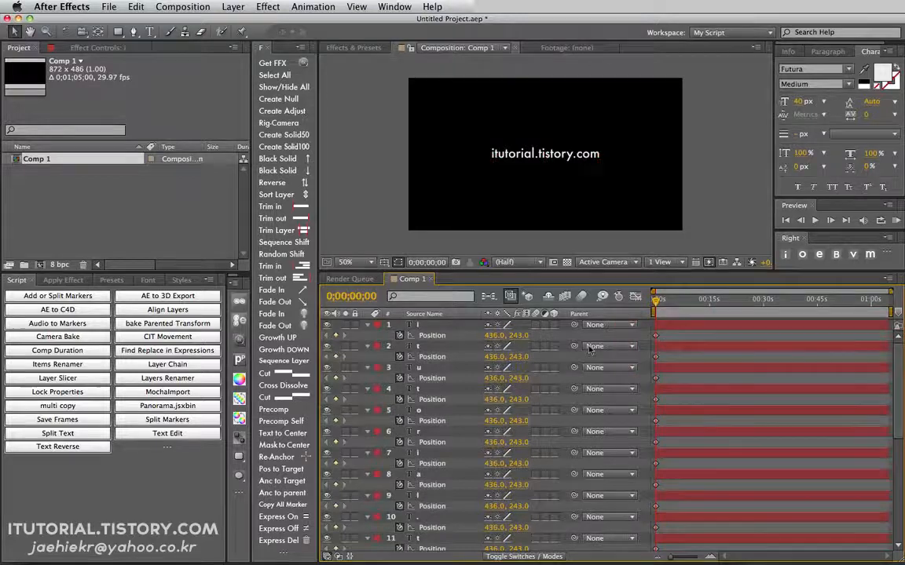
- Select the Position keyframes of all layers and move them to about 0;00;03;05
click(440, 339)
key(super+a)
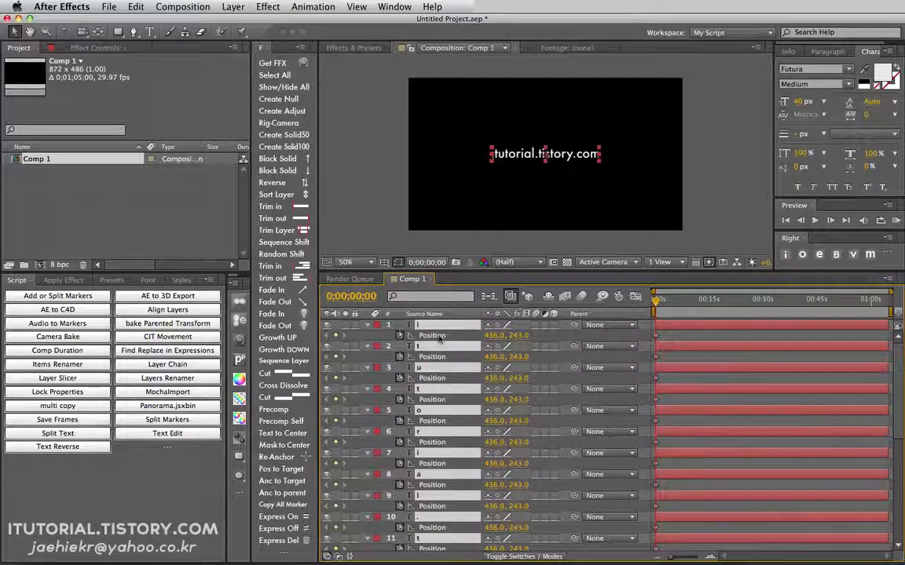
key(u)
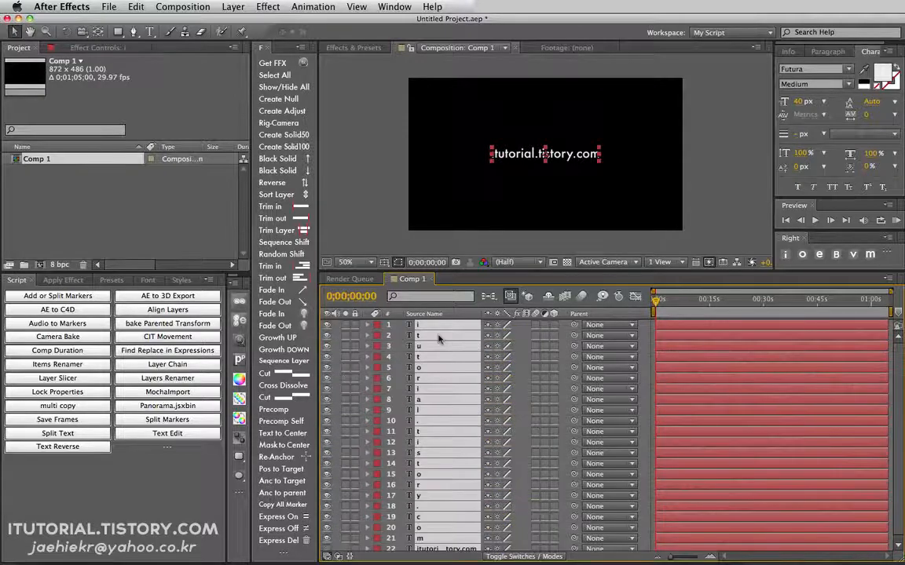
key(u)
click(437, 337)
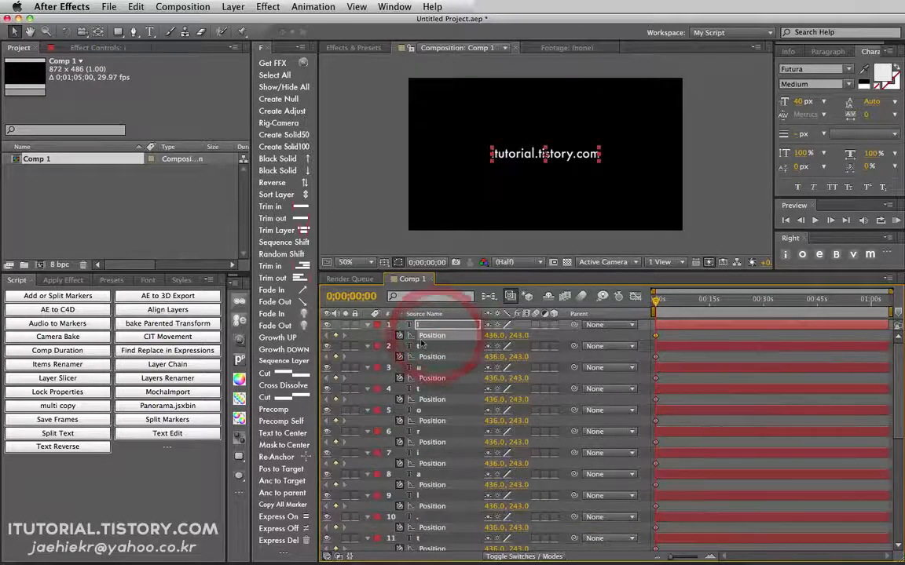
scroll(440, 345, down, 5)
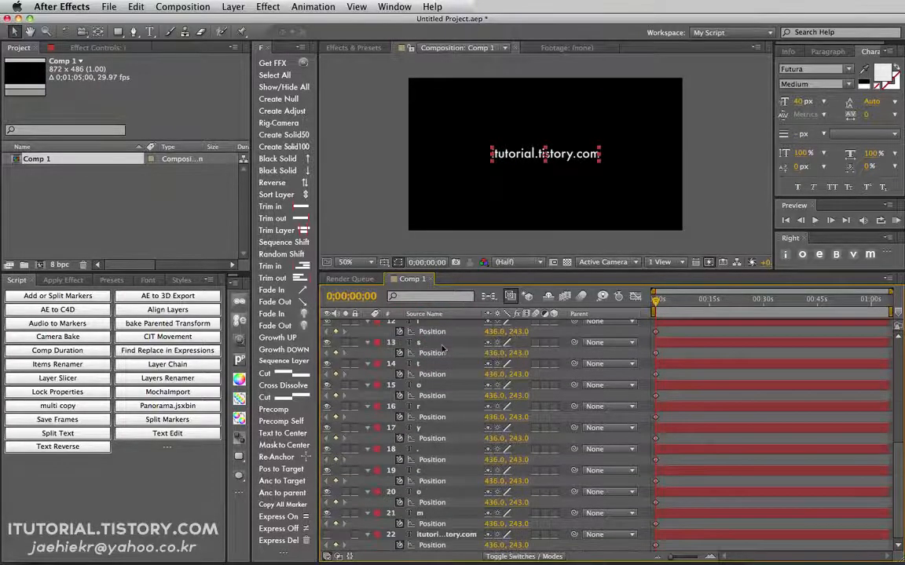
click(432, 536)
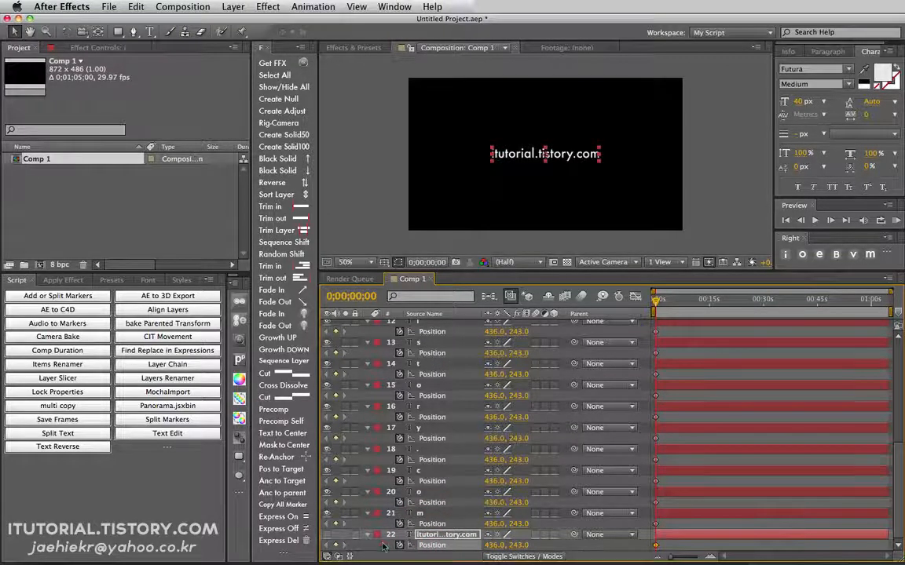
scroll(383, 511, up, 5)
shift+click(445, 324)
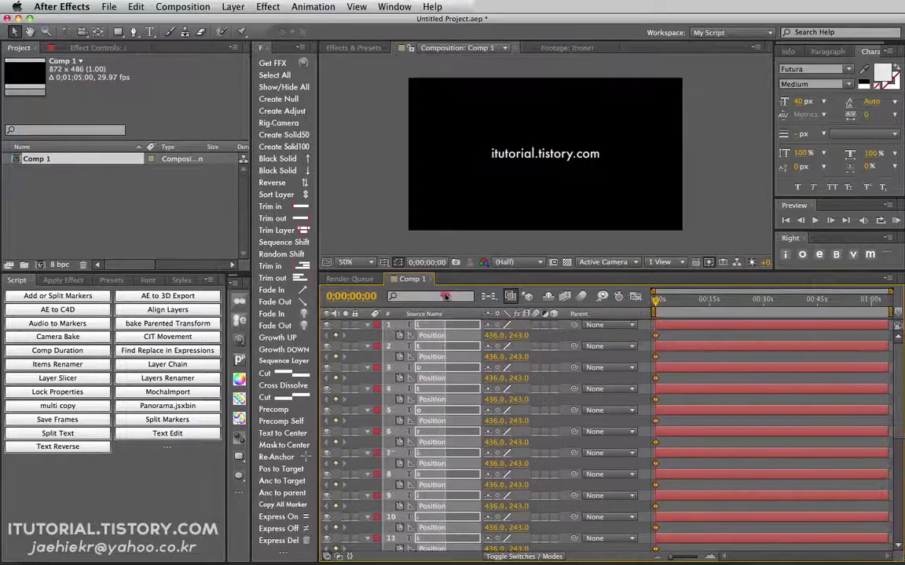
drag(445, 279, 446, 279)
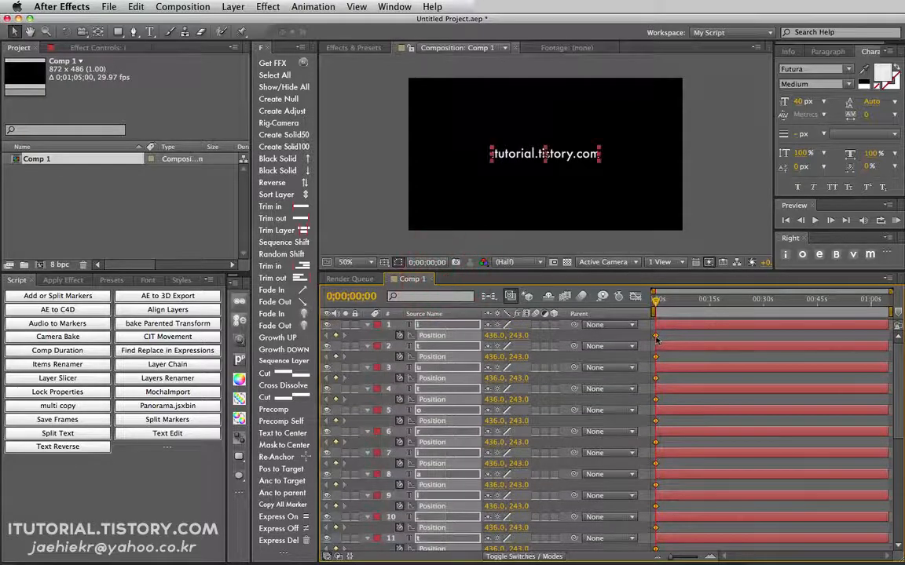
drag(657, 337, 664, 304)
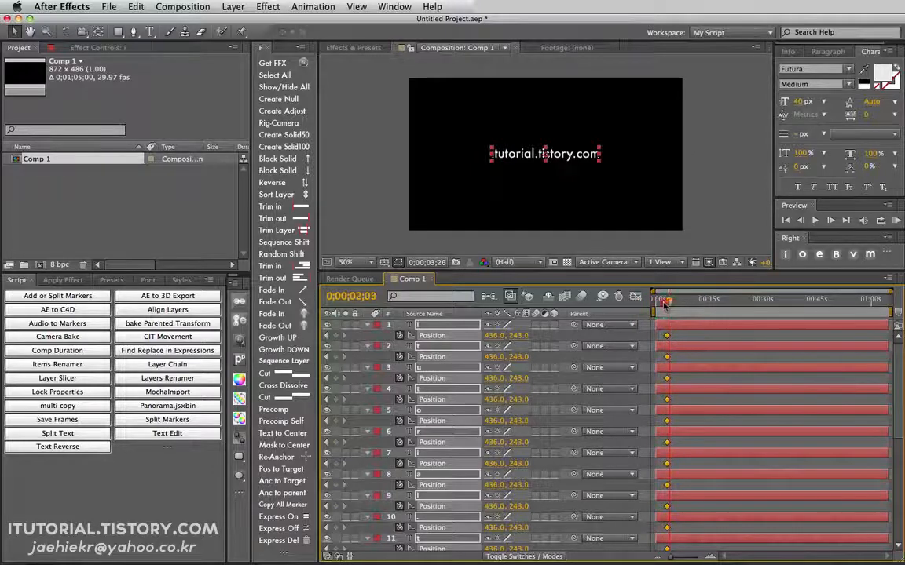
- Set Comp 1's duration to 0;00;05;00 in the composition settings
click(888, 278)
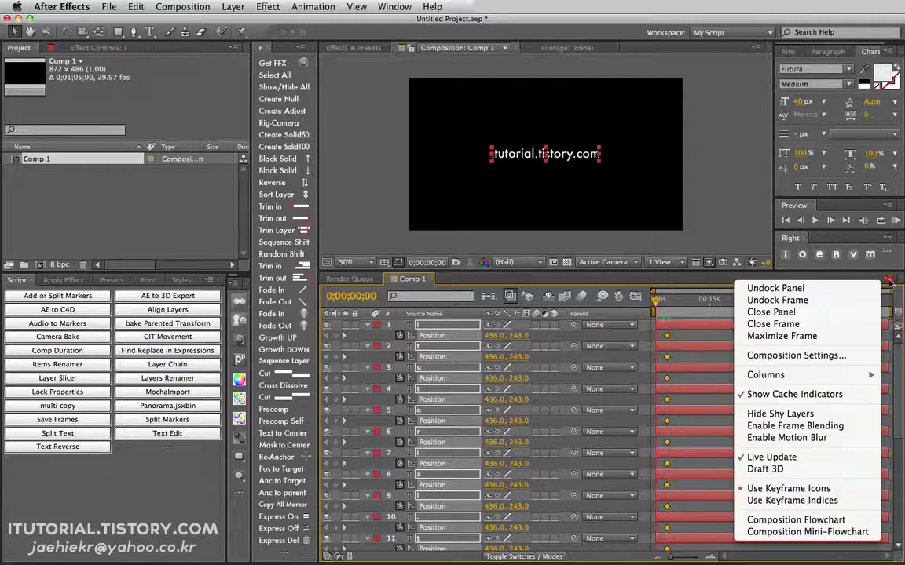
click(794, 355)
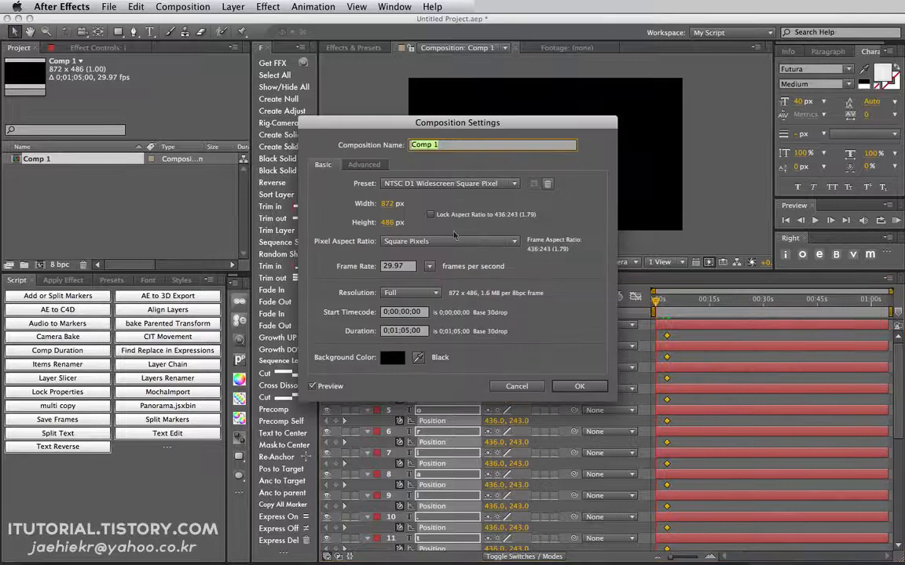
click(398, 333)
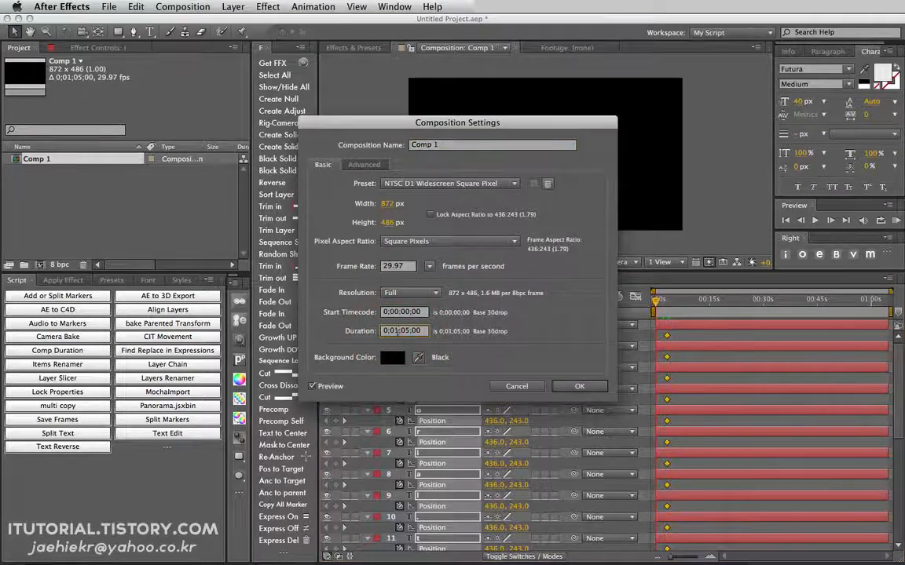
key(BackSpace)
text(0)
click(577, 387)
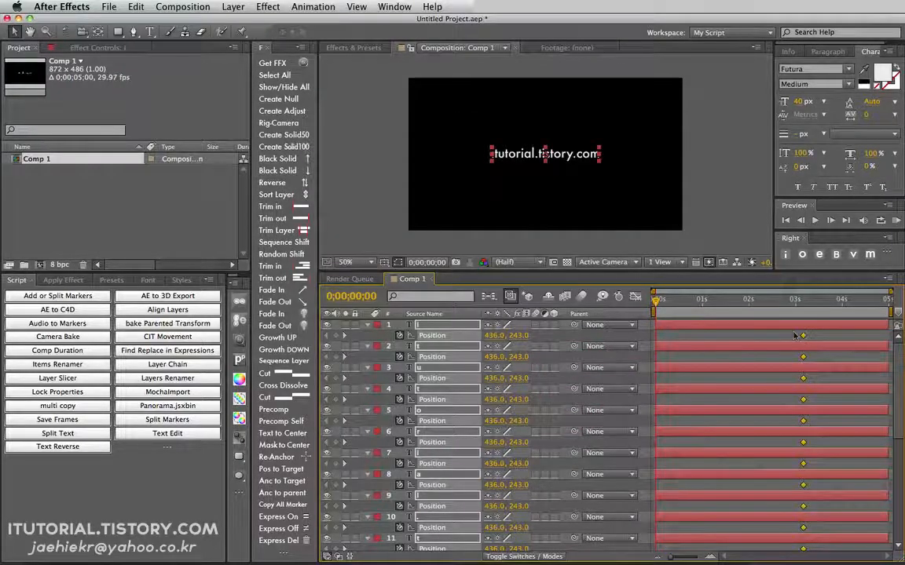
- Move all Position keyframes to about 0;00;00;10, and raise the text to about 436, 83 at 0;00;00;00
drag(803, 337, 673, 338)
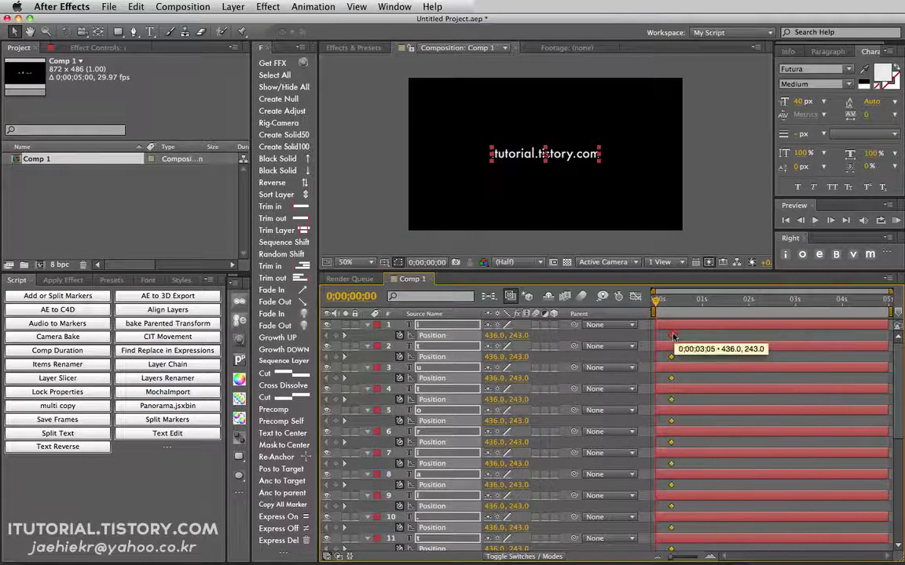
click(662, 300)
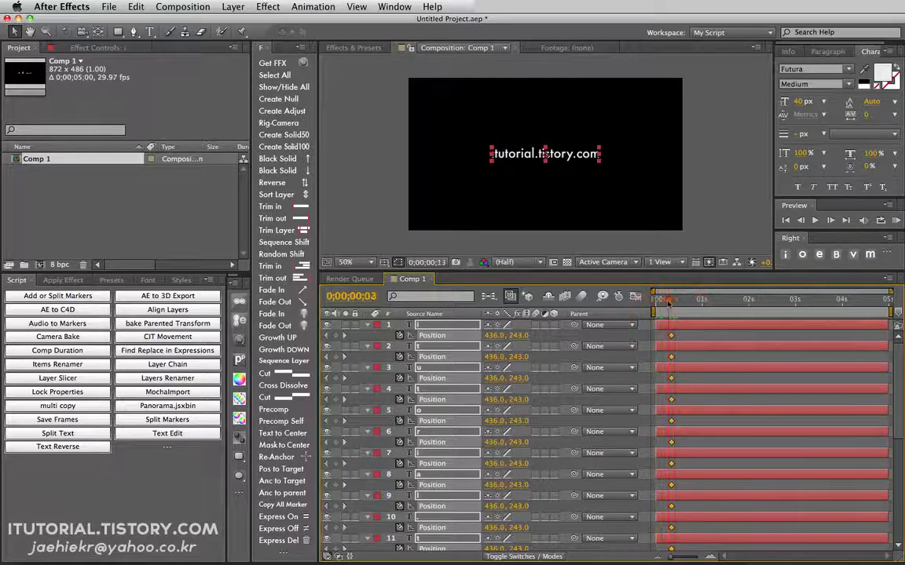
click(658, 299)
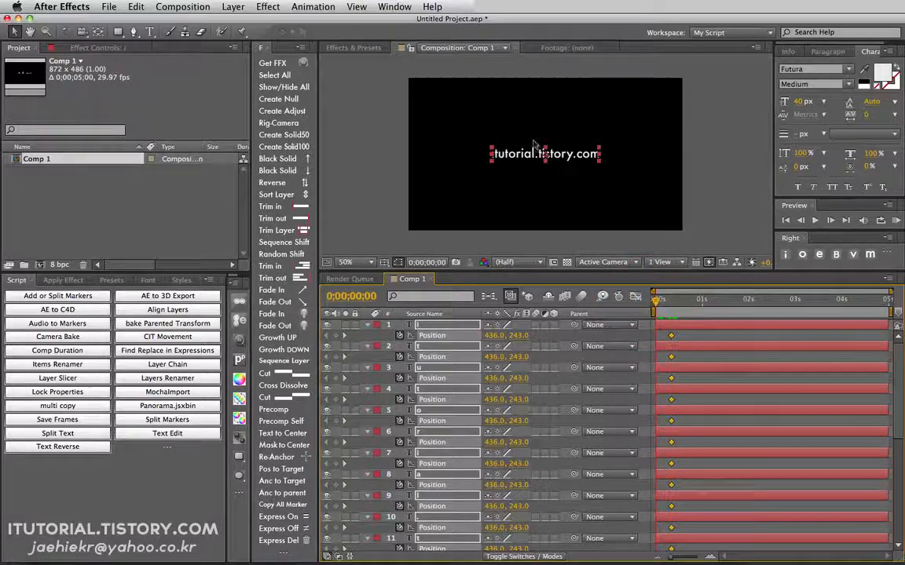
drag(526, 155, 524, 107)
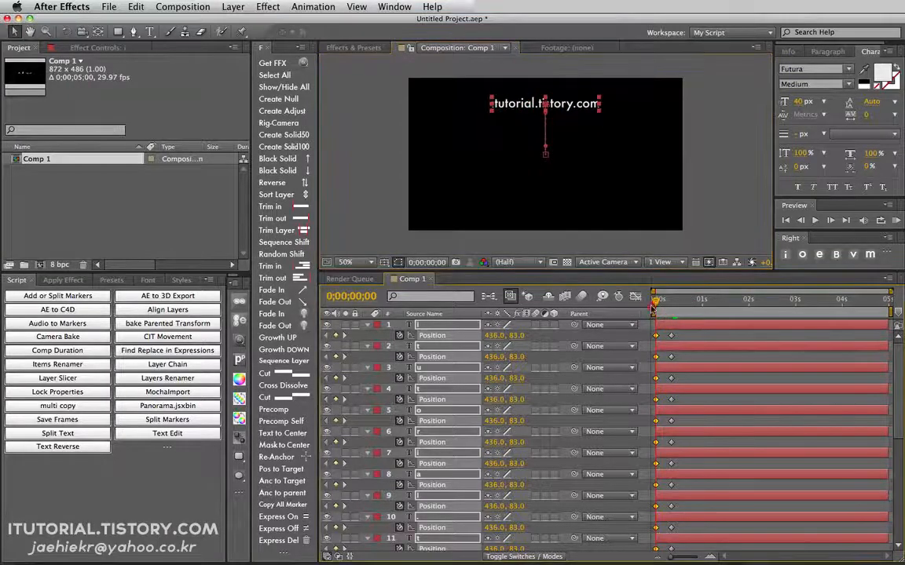
click(664, 306)
drag(663, 306, 684, 308)
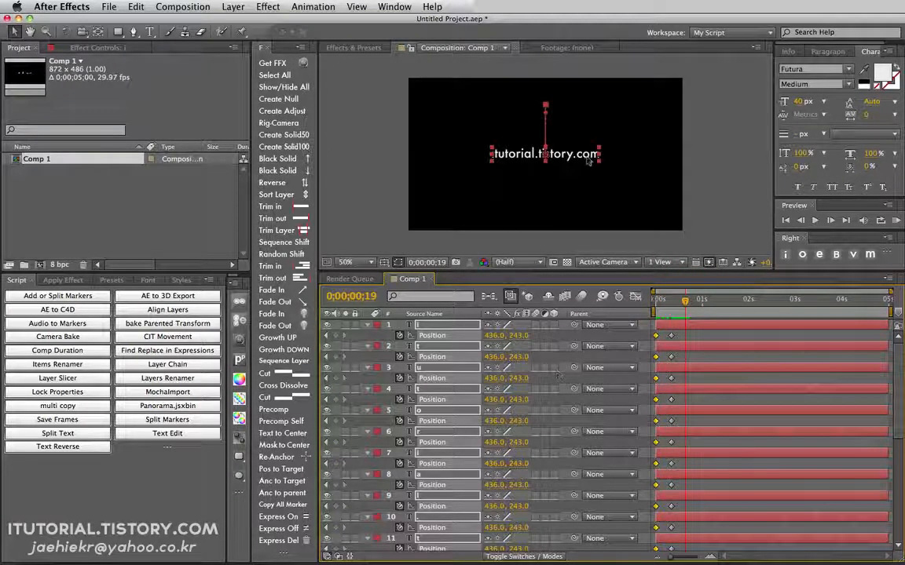
- Apply the 04 Bounce script to the layers' Position and add a 10-frame fade-in to all layers
click(836, 255)
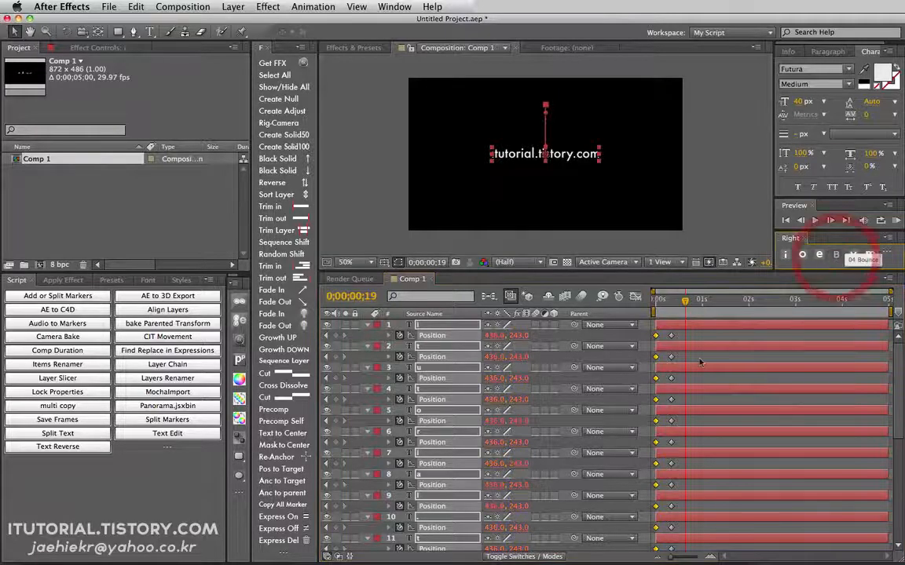
mouse_move(660, 306)
mouse_down()
mouse_move(703, 308)
mouse_move(659, 307)
mouse_move(675, 301)
mouse_up()
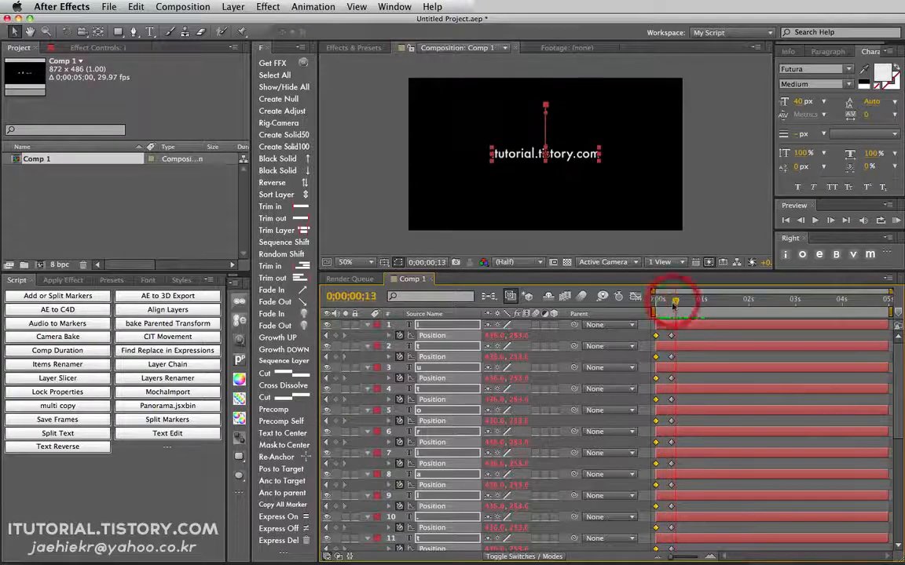
click(272, 290)
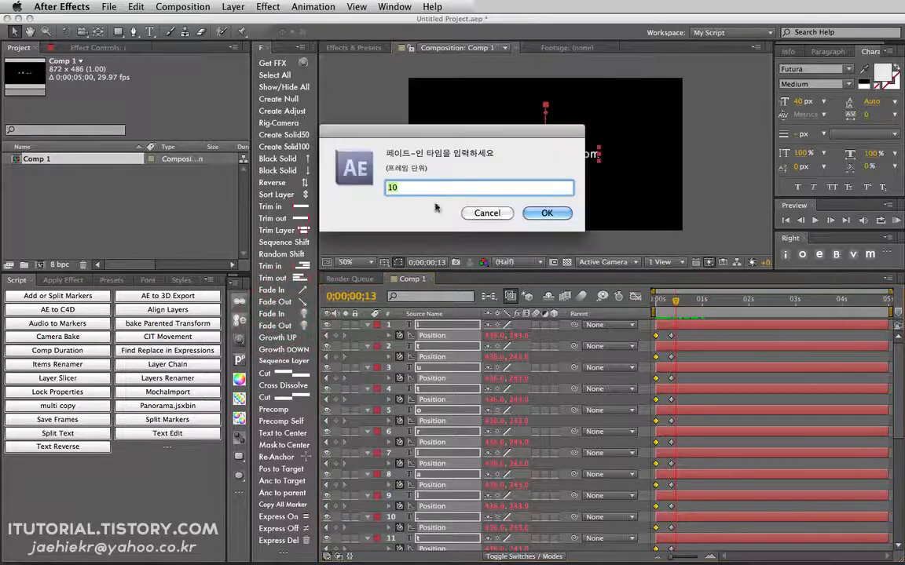
click(548, 216)
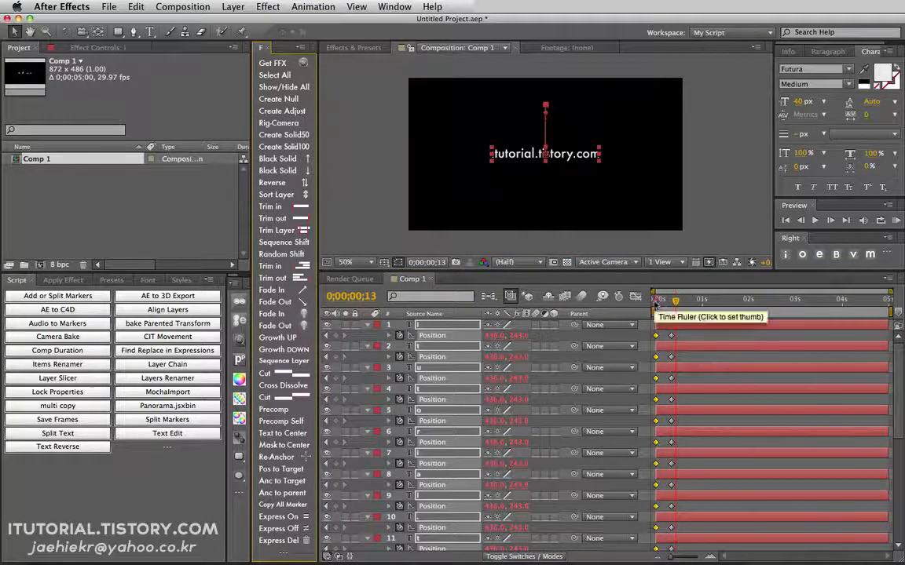
- Trim the out points of all layers to 0;00;02;00 and collapse their properties
drag(662, 302, 752, 296)
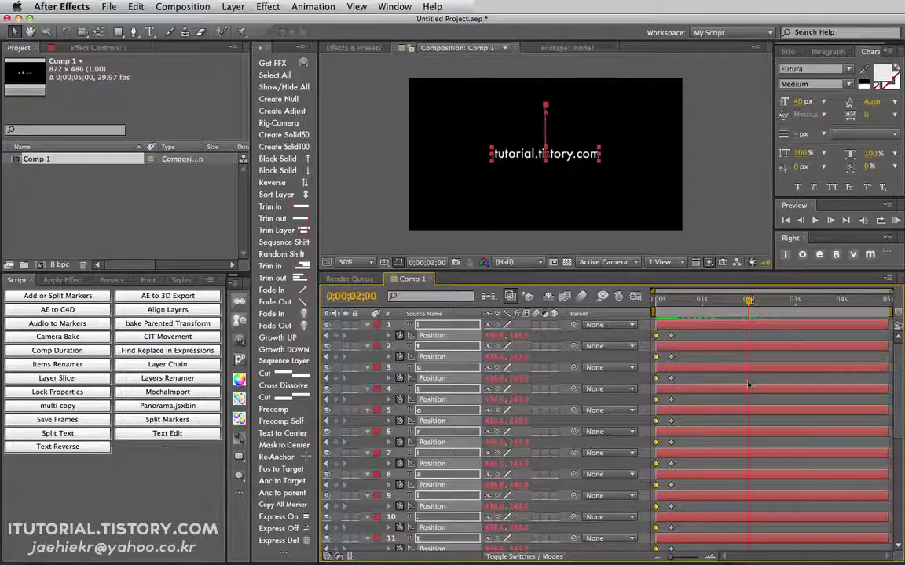
click(284, 219)
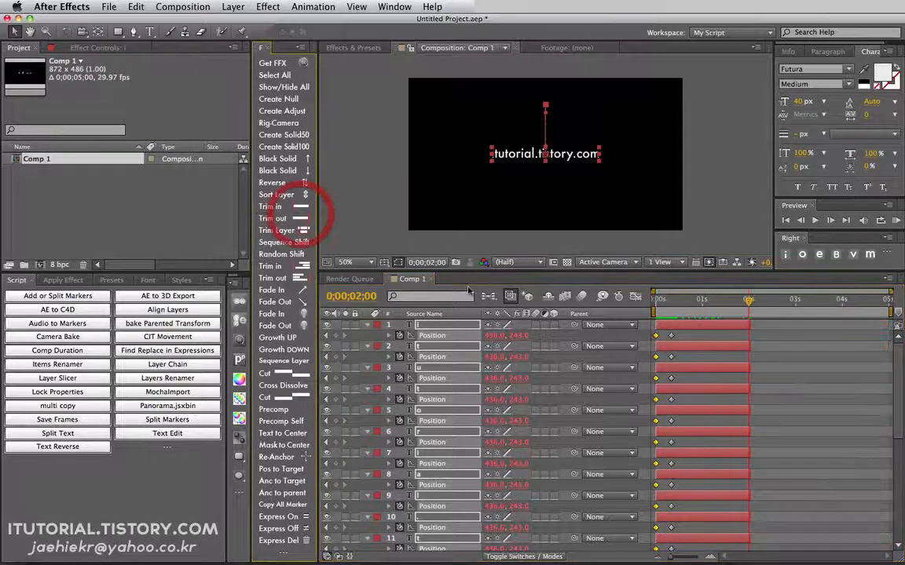
click(366, 325)
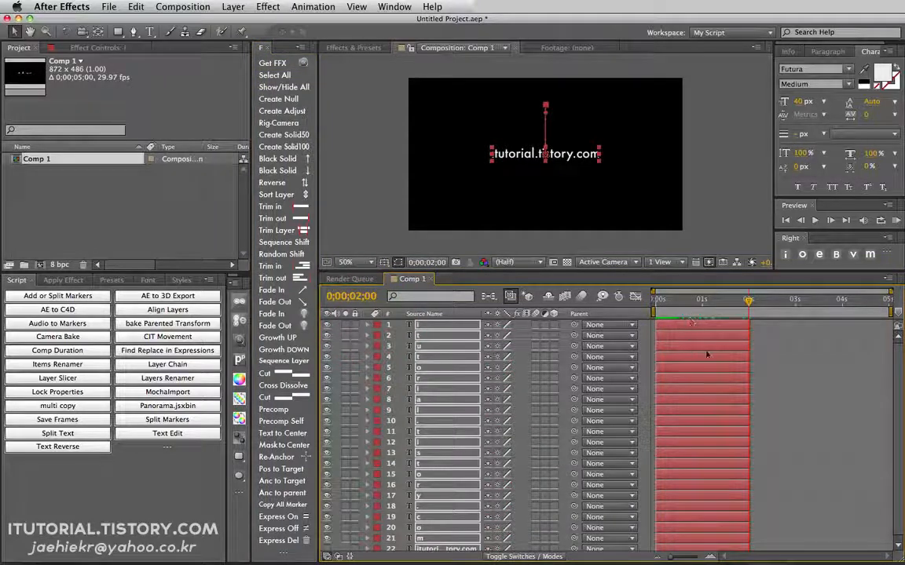
- Add a 10-frame fade-out to all the letter layers
click(736, 303)
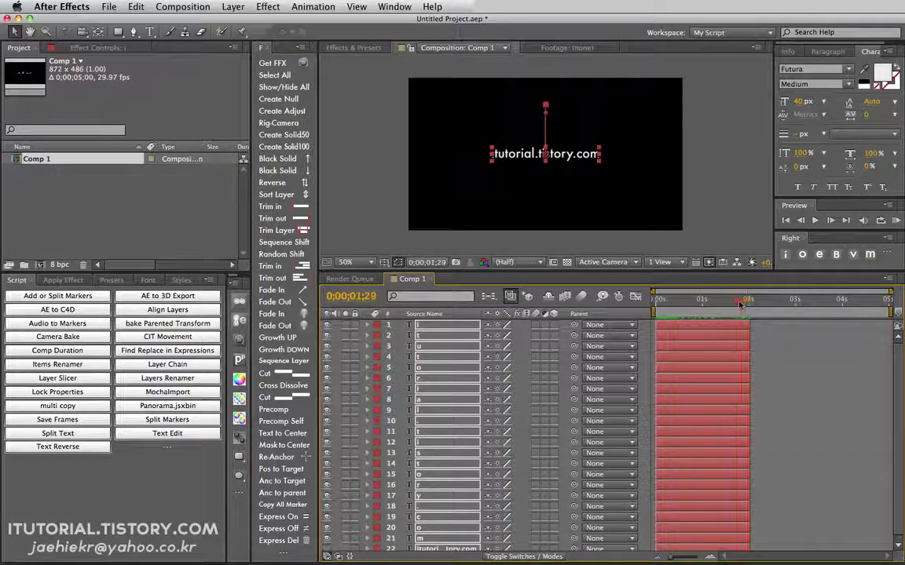
drag(739, 305, 738, 304)
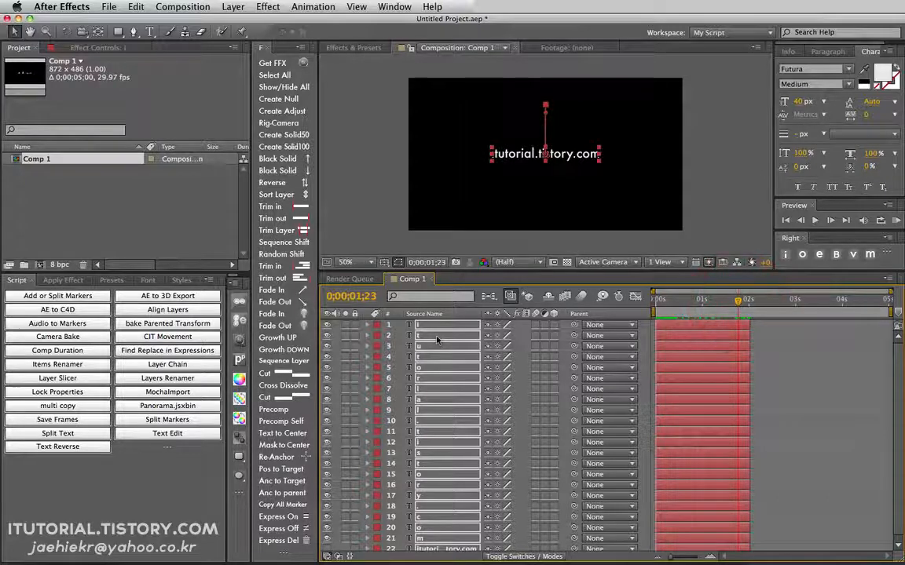
click(296, 302)
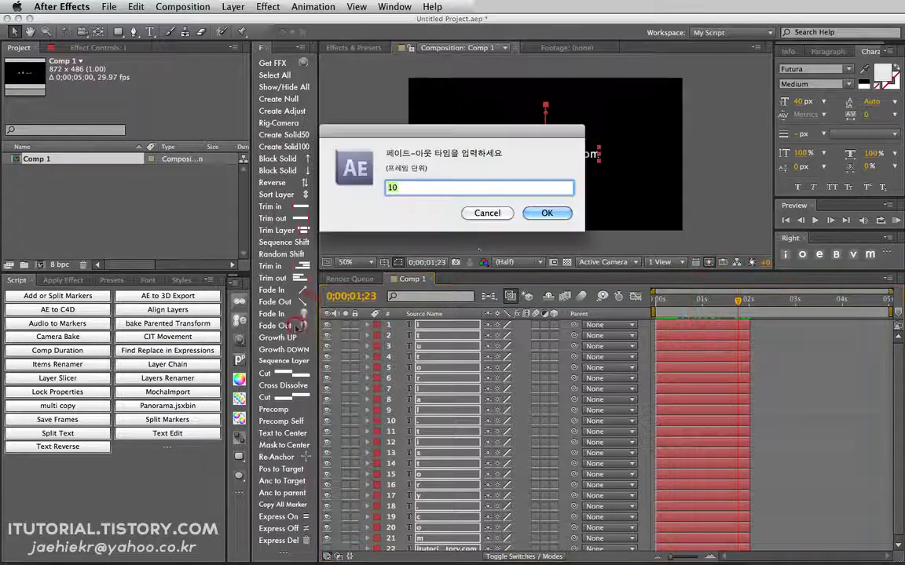
click(548, 213)
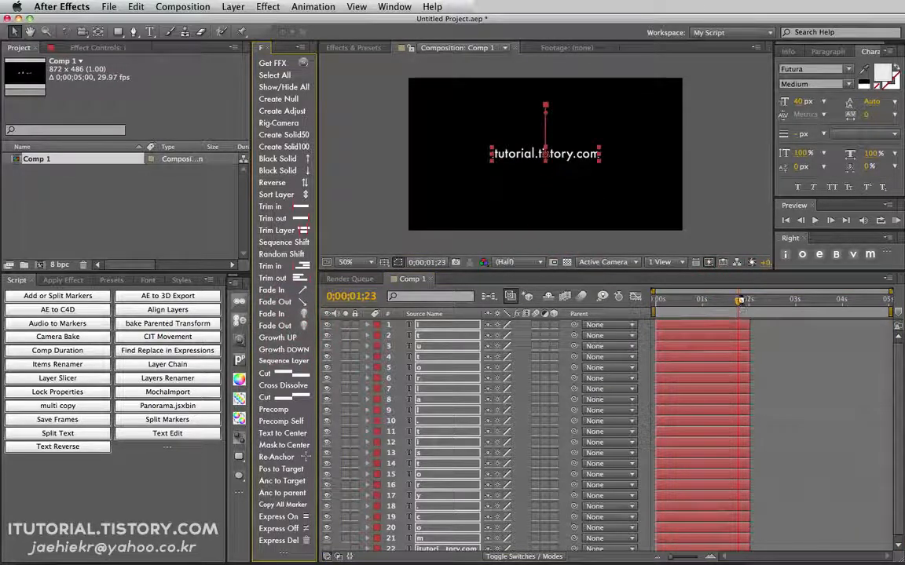
- Offset all the letter layers one after another with Sequence Shift at 1 frame and scrub through the result
drag(744, 307, 686, 304)
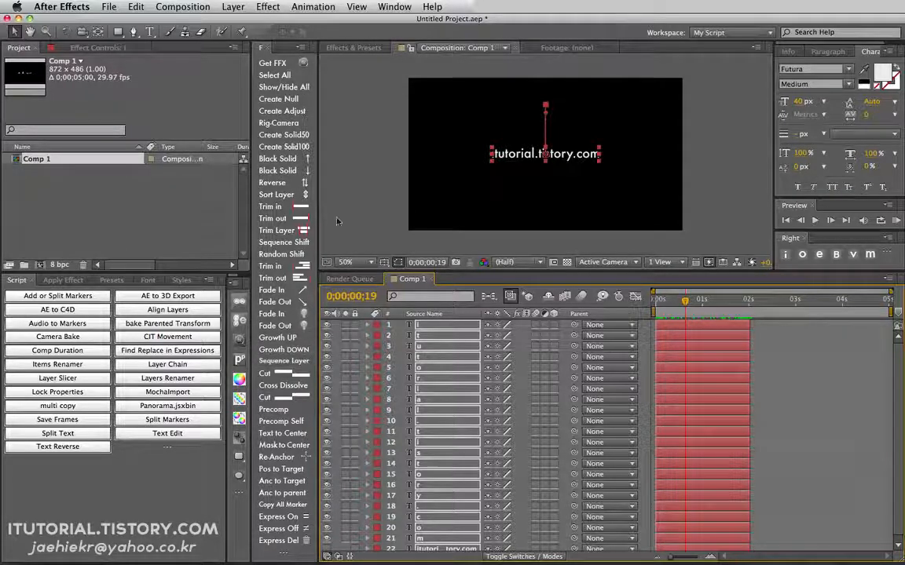
click(282, 242)
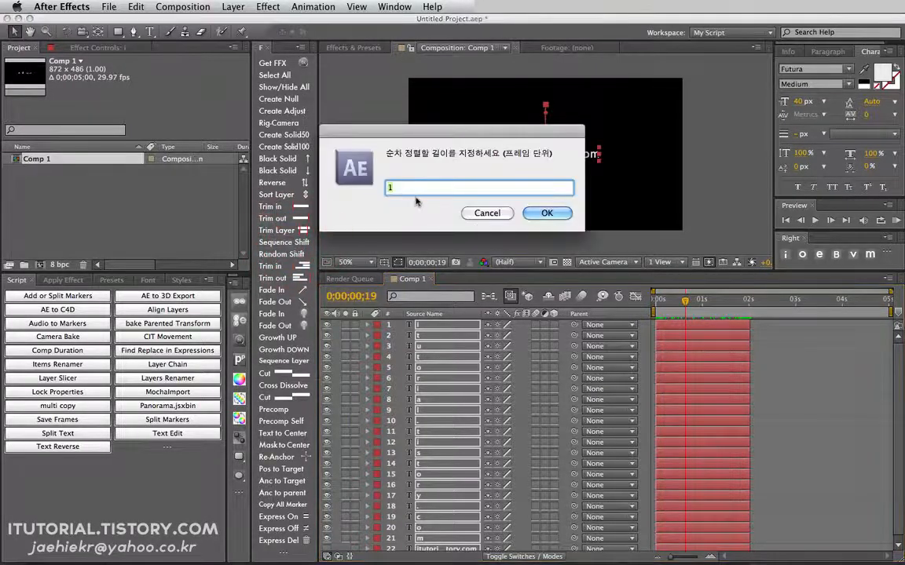
click(542, 216)
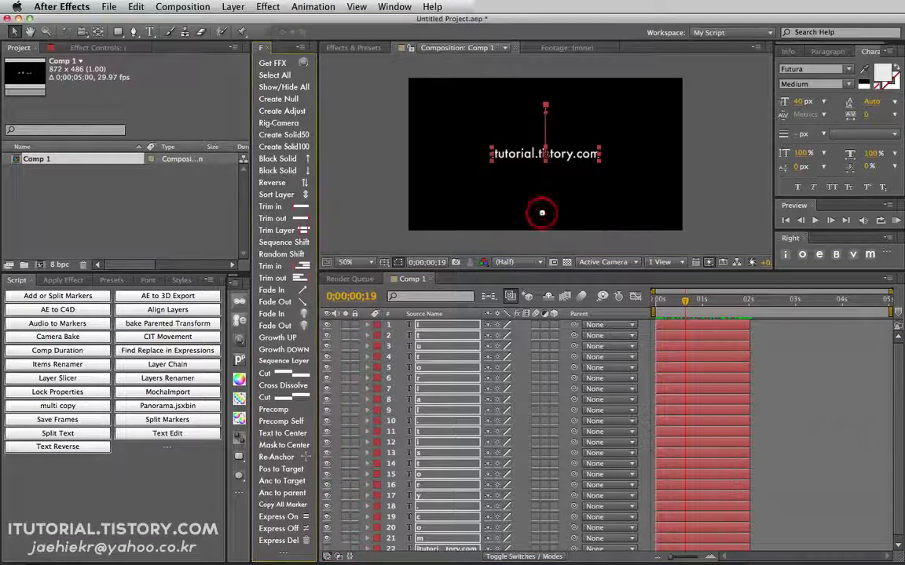
drag(662, 306, 704, 309)
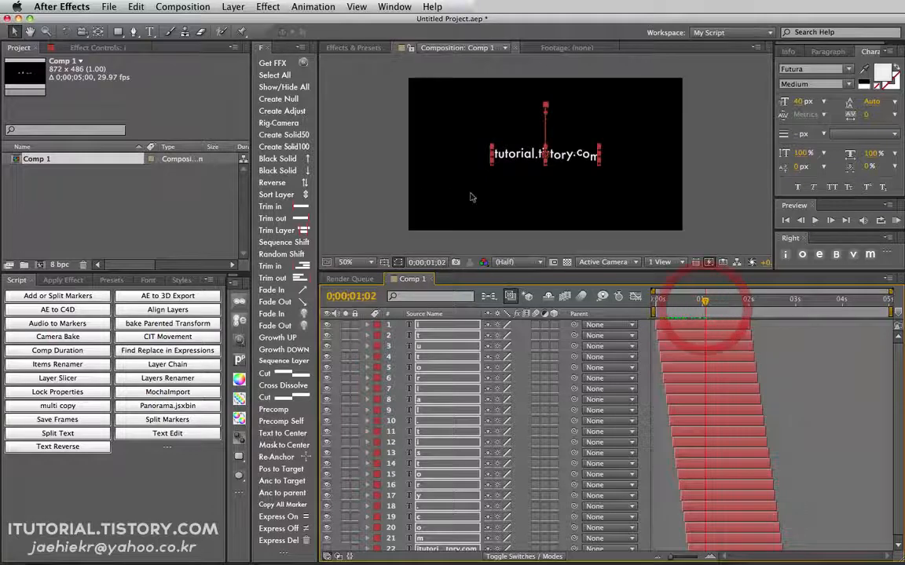
- Hide the layer controls in the composition view, end the work area at 0;00;03;10, and preview the staggered animation
click(299, 86)
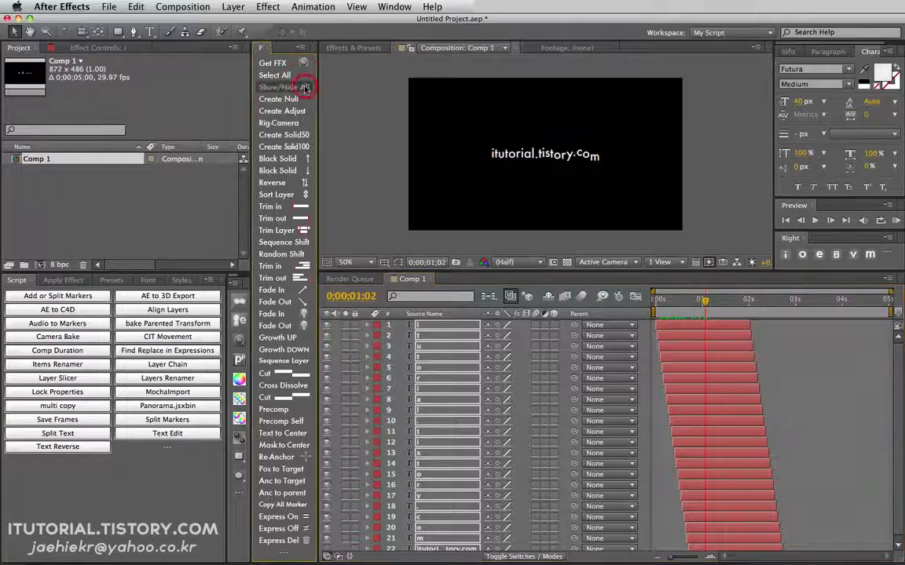
drag(658, 308, 812, 313)
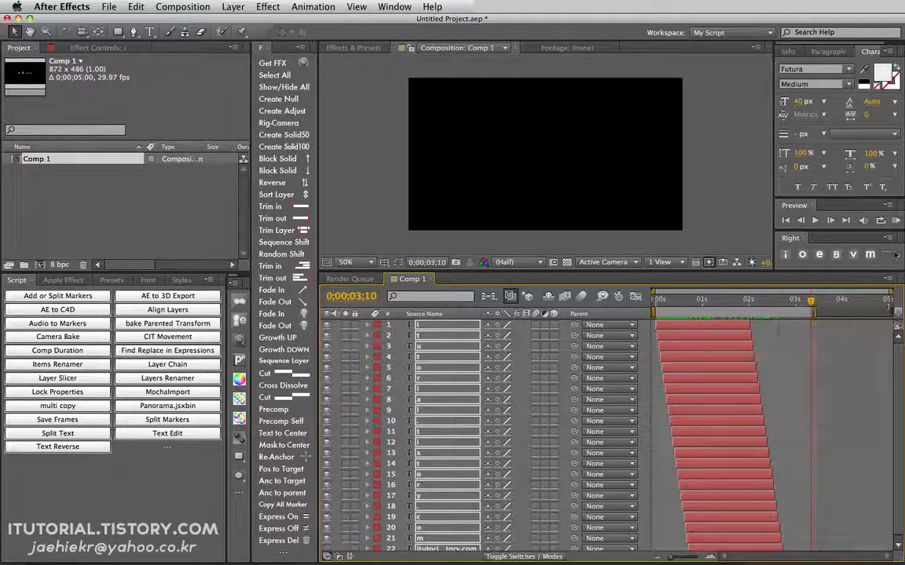
click(896, 221)
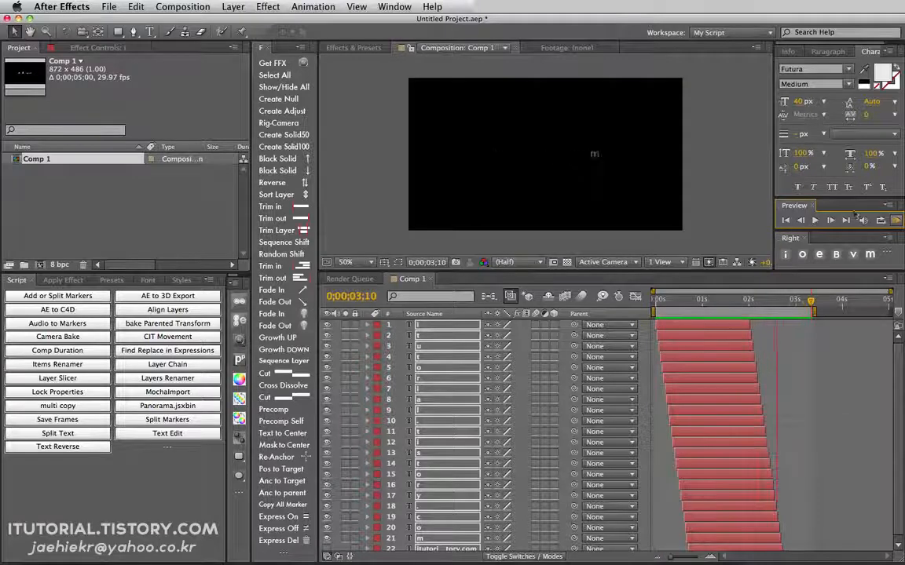
click(896, 222)
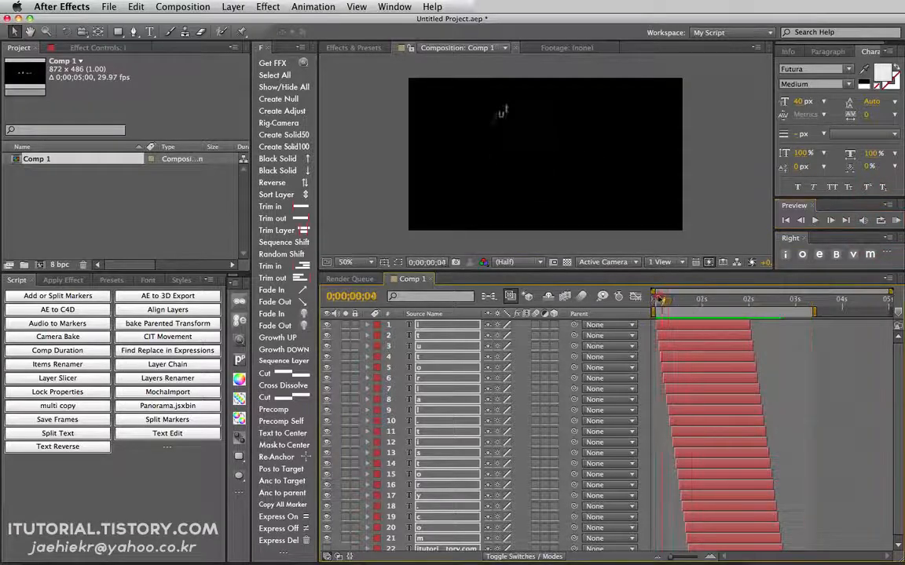
- Return to 0;00;00;00 and undo the sequential shift of the letter layers
click(655, 299)
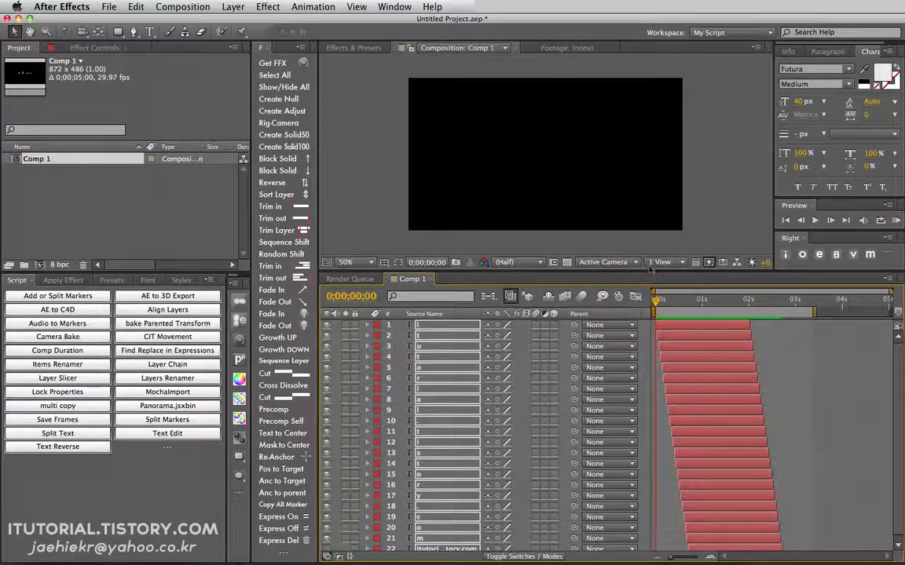
key(super+z)
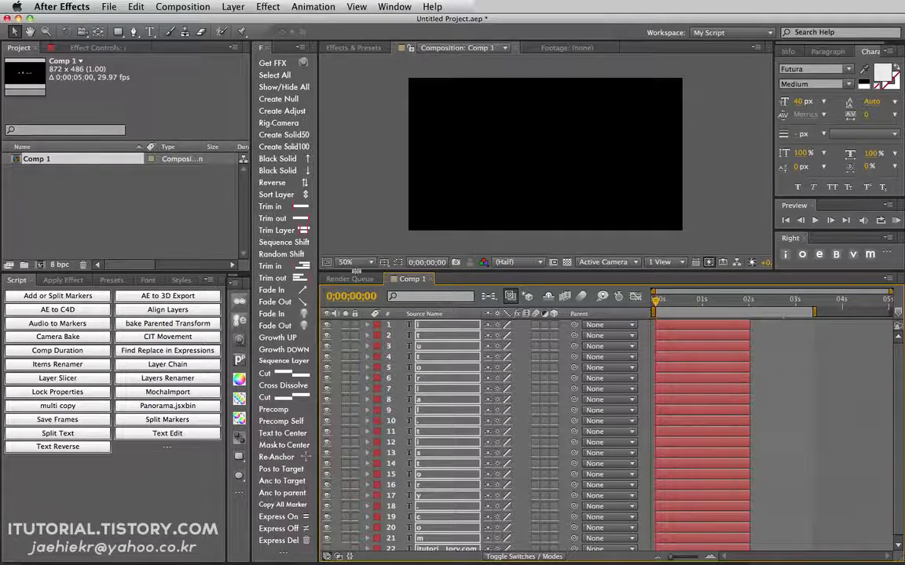
- Offset all the letter layers with Random Shift using a range of 10 frames, and preview the animation
click(281, 254)
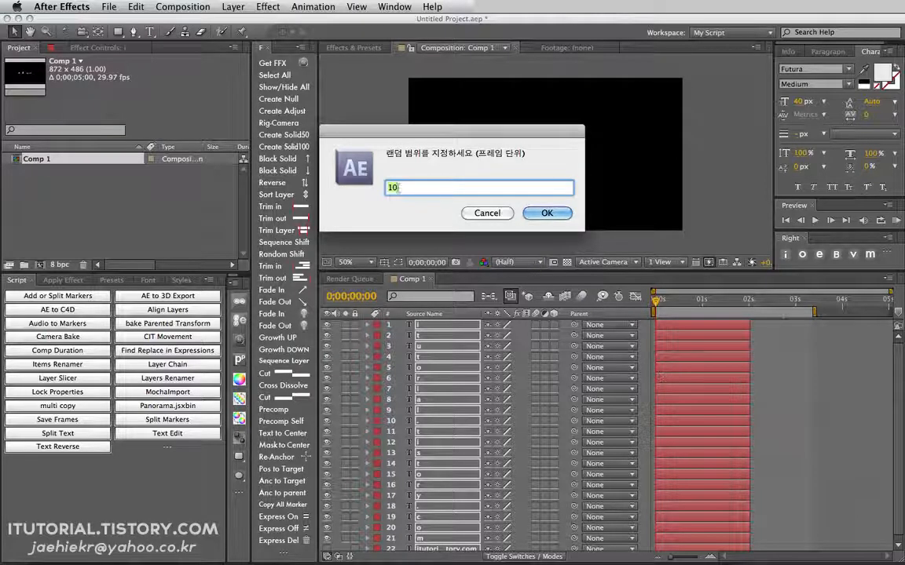
click(542, 212)
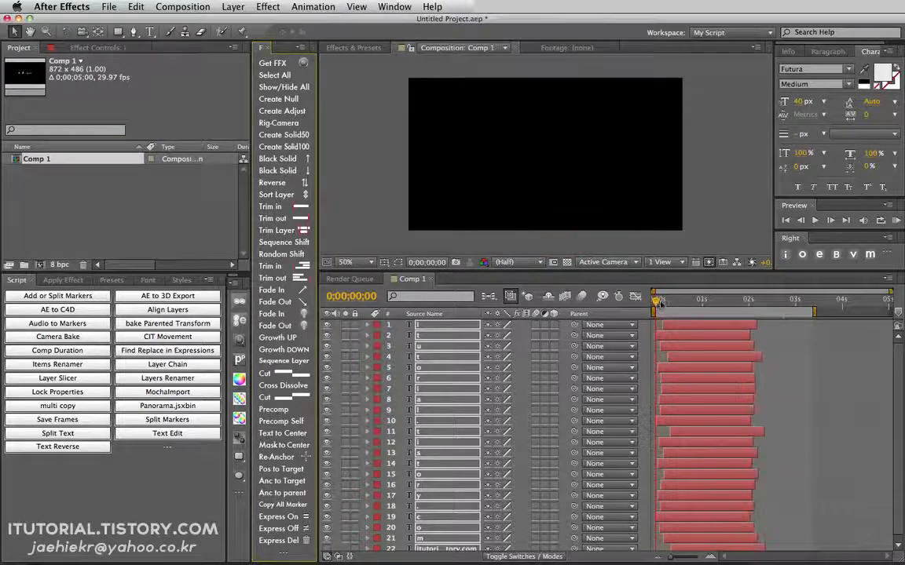
drag(658, 301, 695, 306)
click(895, 220)
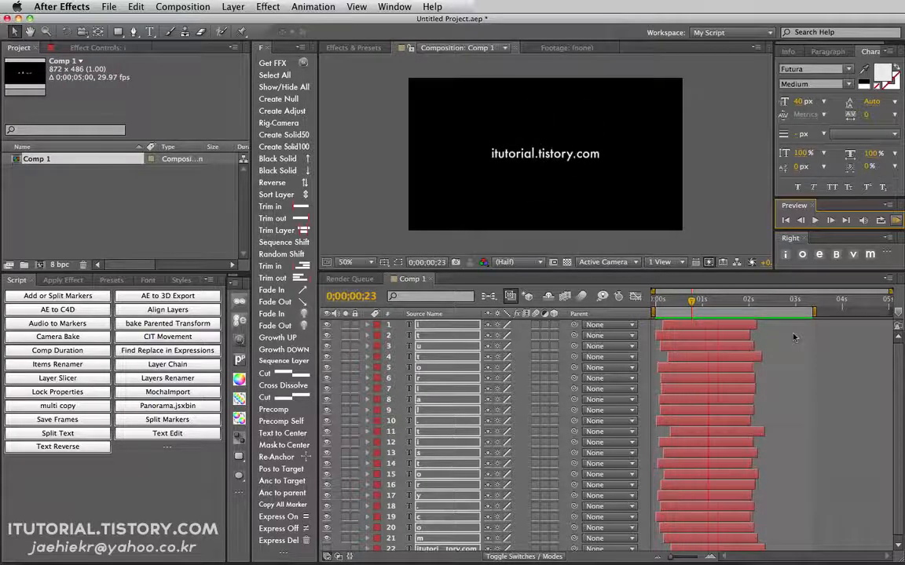
click(897, 223)
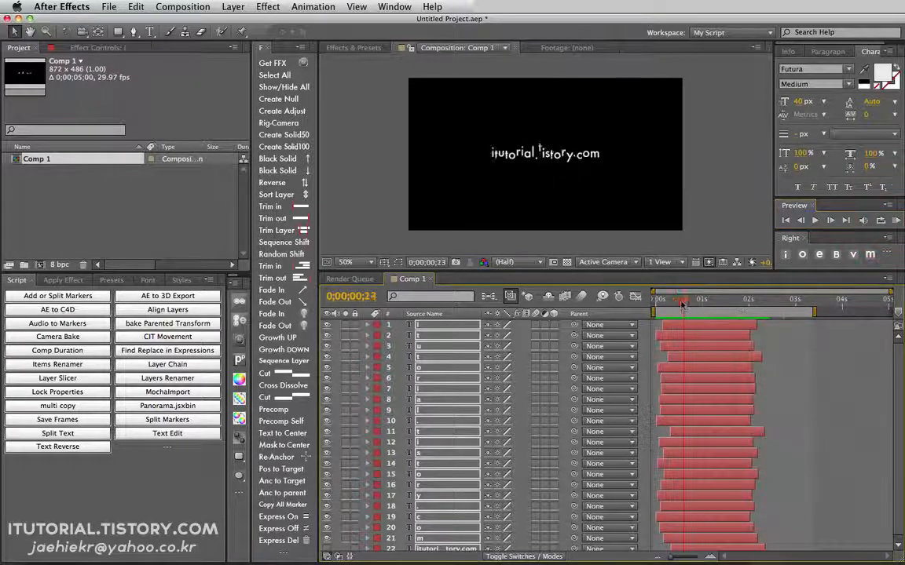
- Return to the start of the timeline and undo the random shift of the letter layers
drag(701, 304, 656, 304)
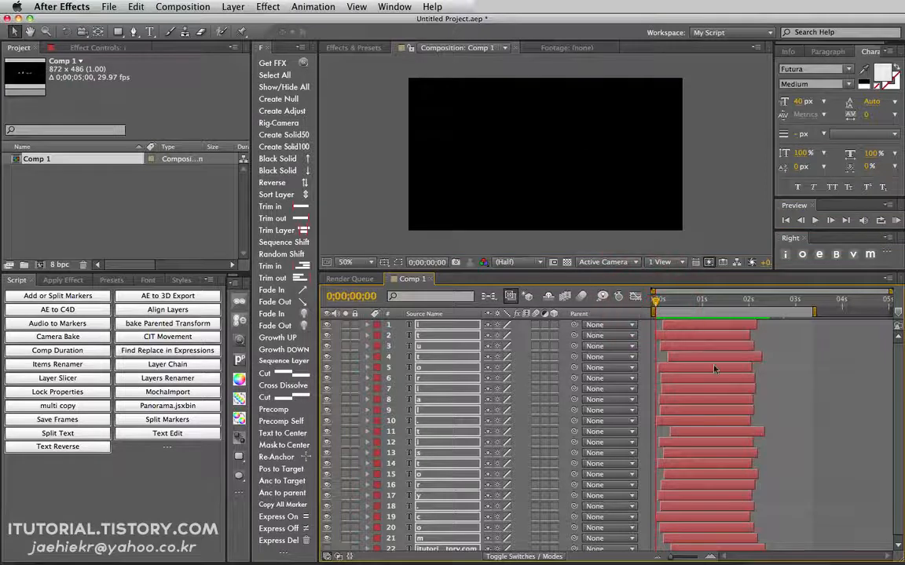
key(super+z)
- Reveal the keyframed Position properties of all the letter layers and set the current time to 0;00;00;29
click(667, 303)
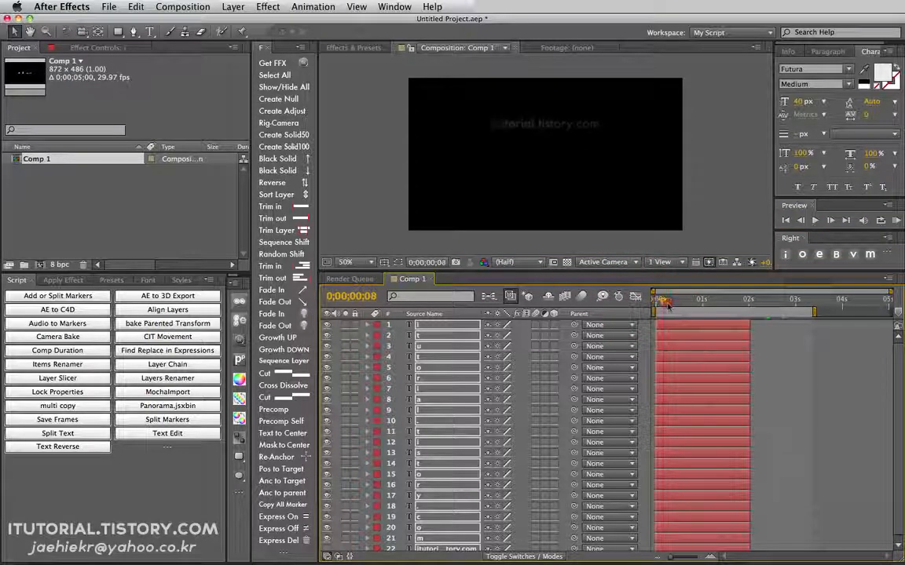
drag(667, 305, 701, 306)
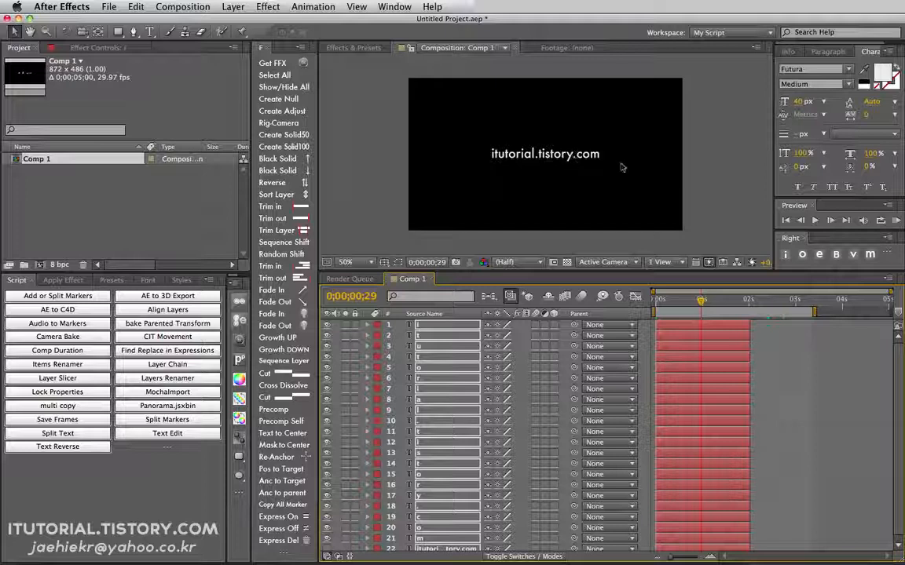
click(701, 301)
key(u)
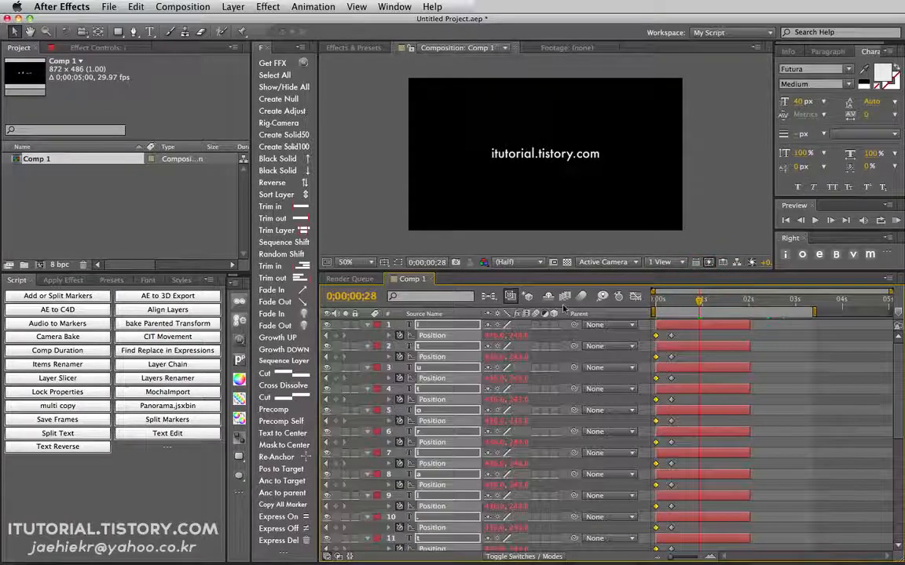
drag(702, 303, 705, 304)
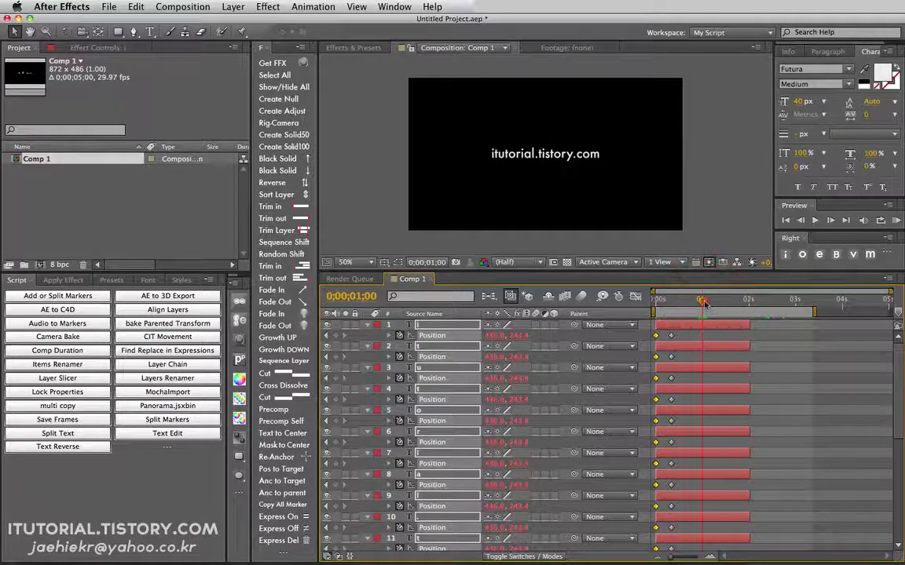
drag(705, 304, 701, 303)
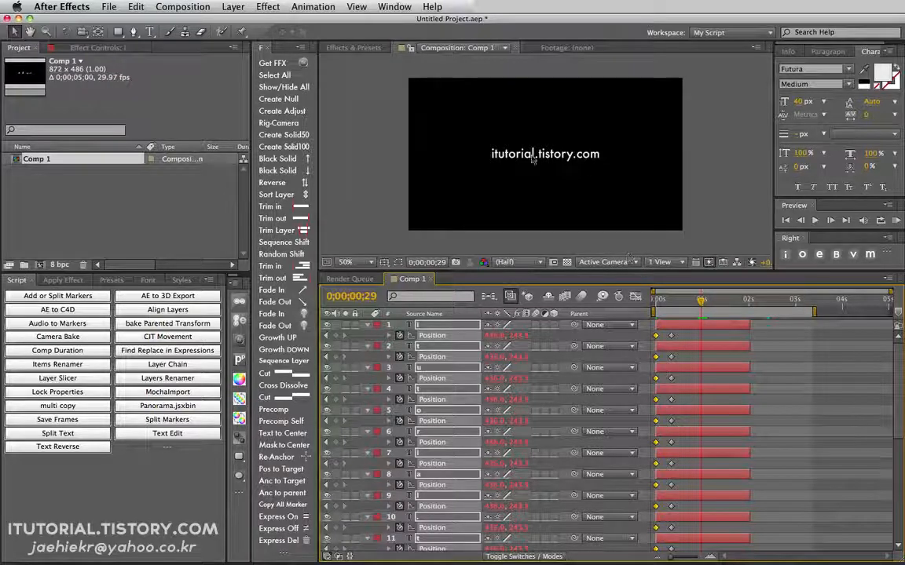
- Try moving all the letters to about 664, 235 at 0;00;00;29, and undo the move
drag(532, 161, 601, 155)
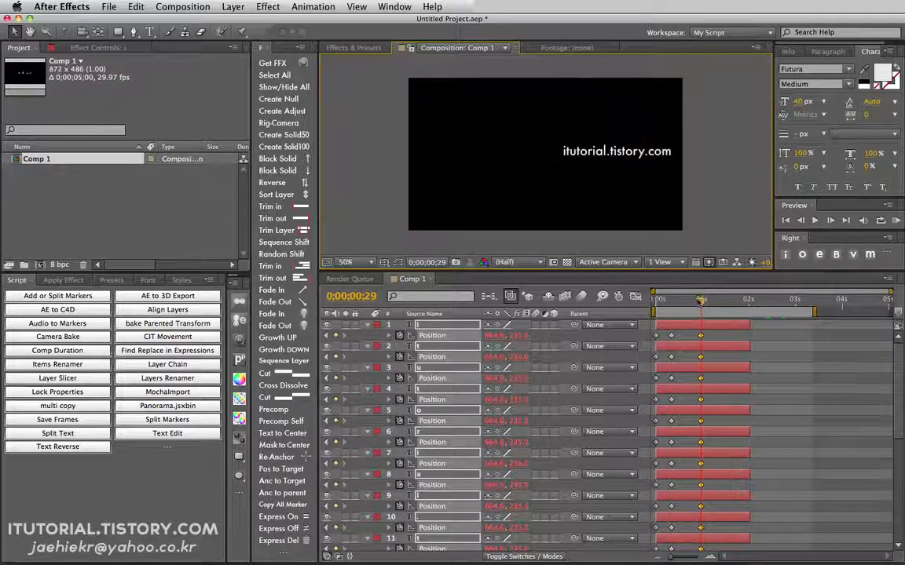
key(super+z)
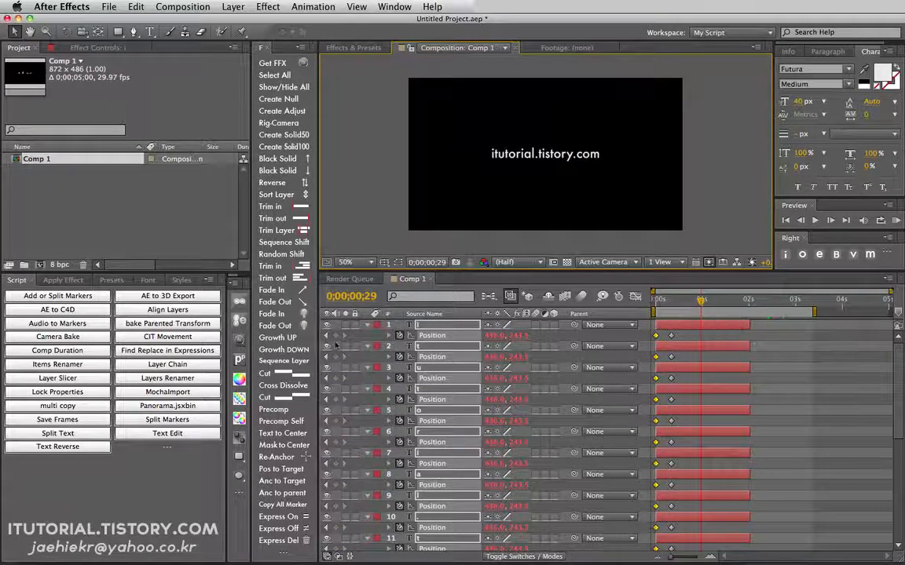
- Add a Position keyframe to all letter layers at 0;00;00;29, and move the text right to about 524, 243 at 0;00;01;04
click(336, 336)
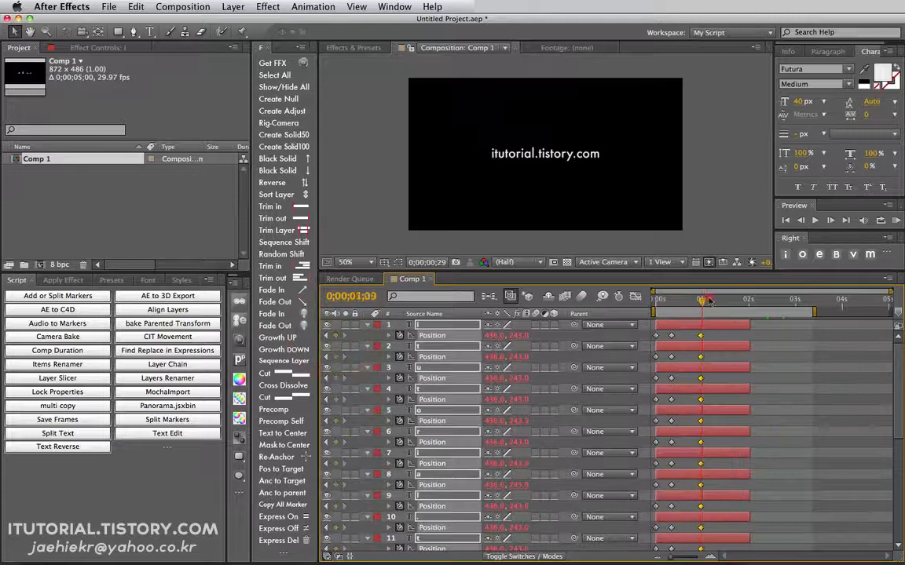
drag(708, 299, 710, 301)
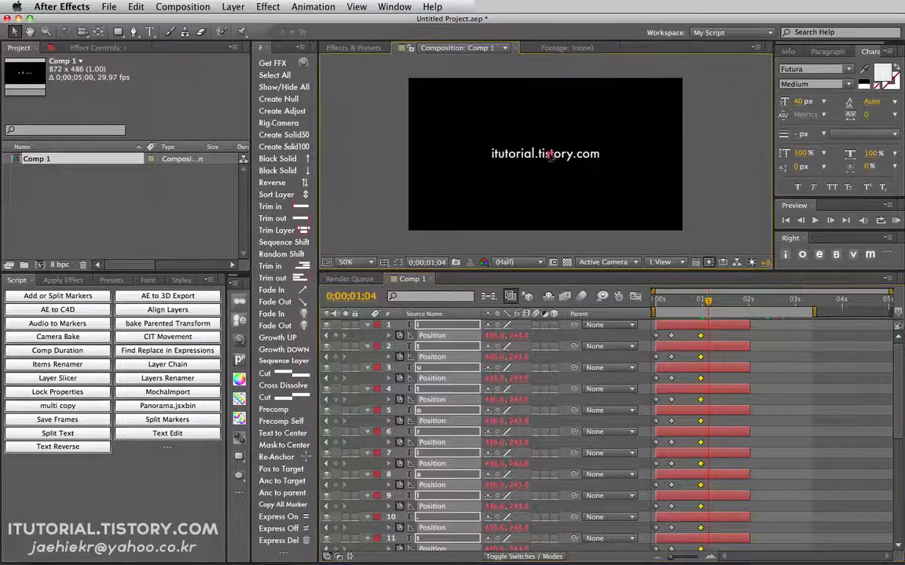
drag(550, 154, 578, 154)
- Add a Position keyframe to all letter layers at 0;00;01;18, and move the text left to about 238, 243 at 0;00;01;23
drag(702, 300, 729, 303)
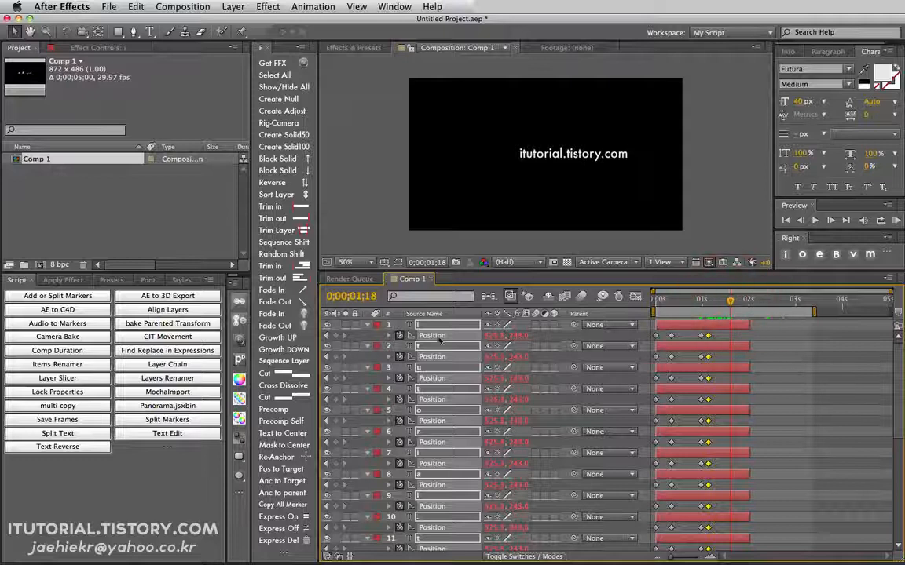
click(336, 336)
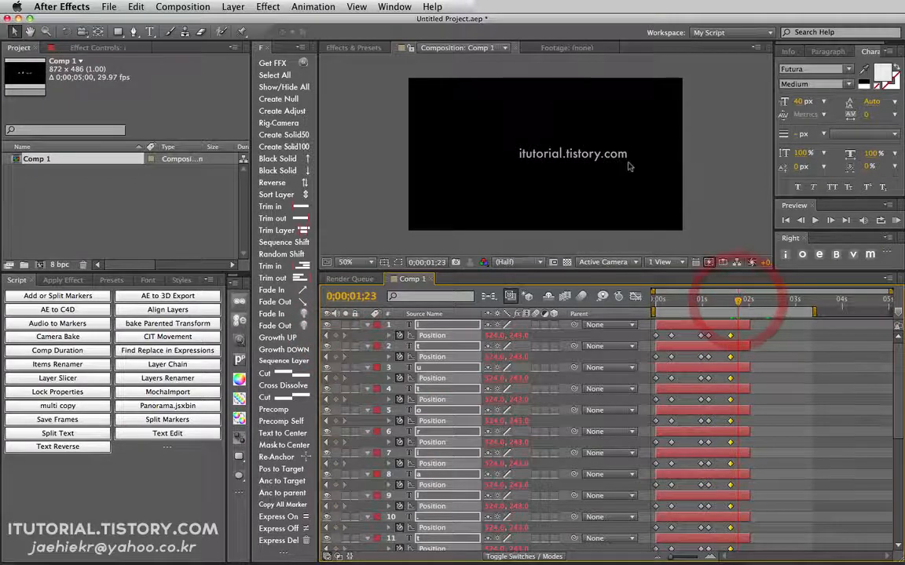
drag(538, 152, 498, 150)
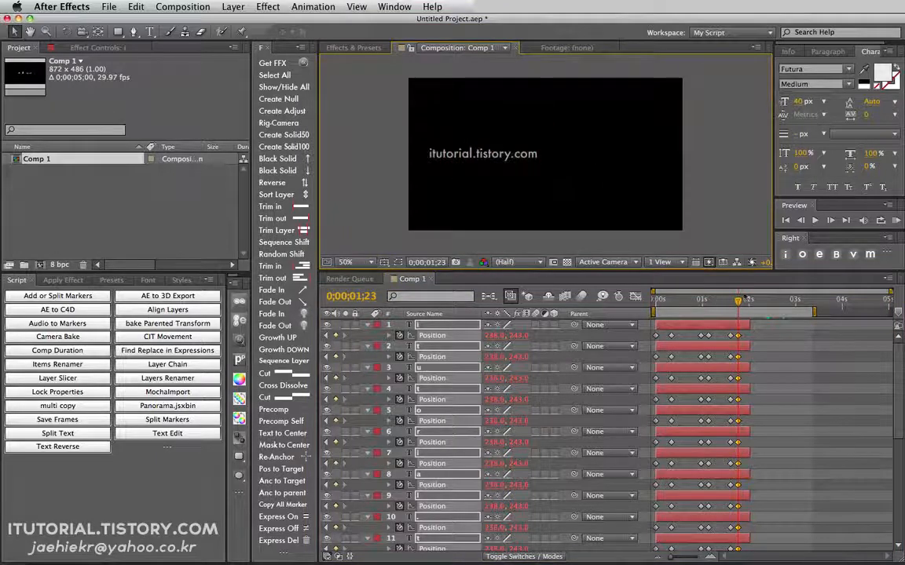
- Preview the sideways text animation and collapse the properties of all the letter layers
click(895, 220)
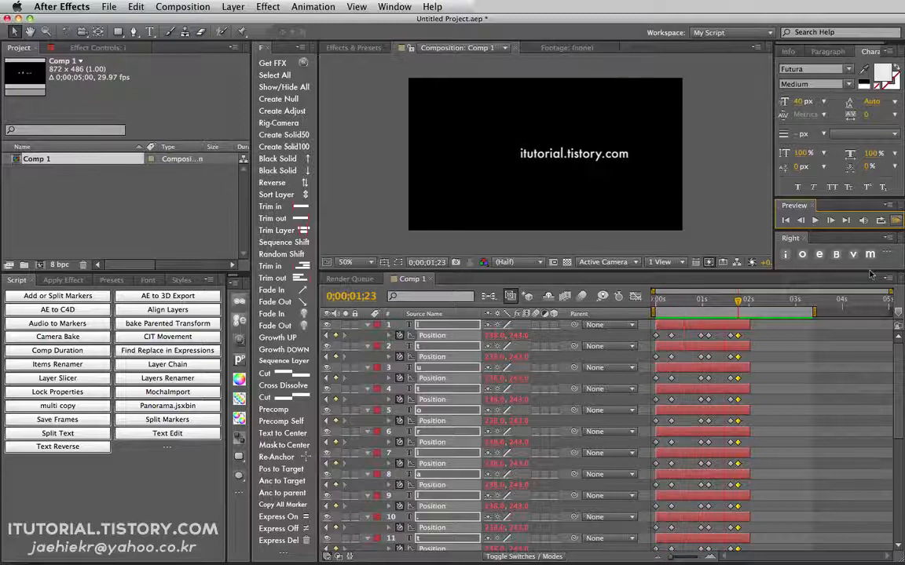
click(895, 221)
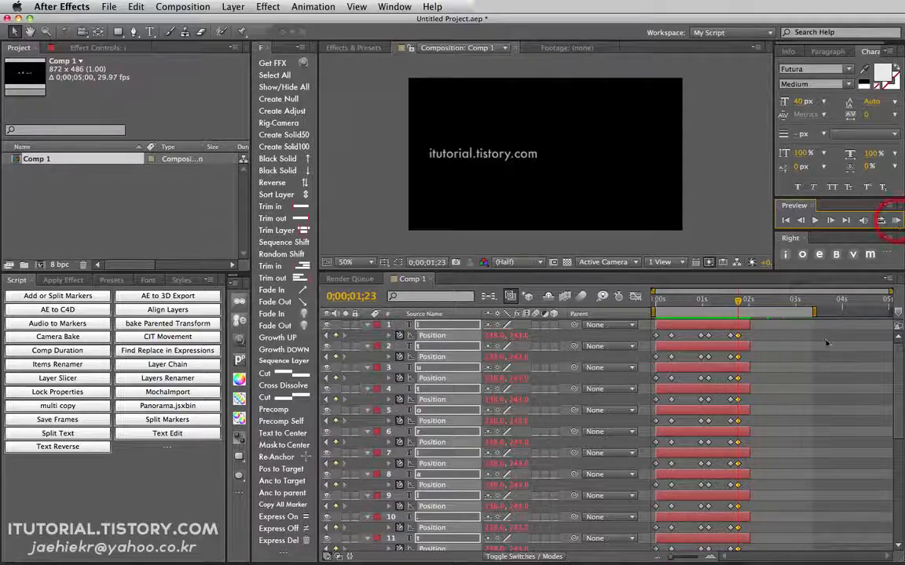
click(365, 326)
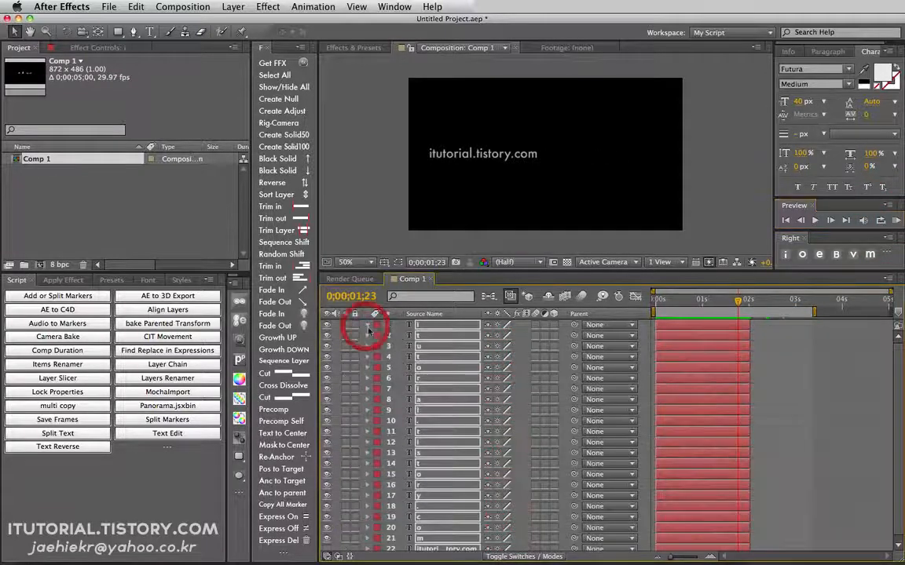
- Apply Random Shift with a 10-frame range to the sideways-moving letter layers and preview the scattered motion
click(303, 255)
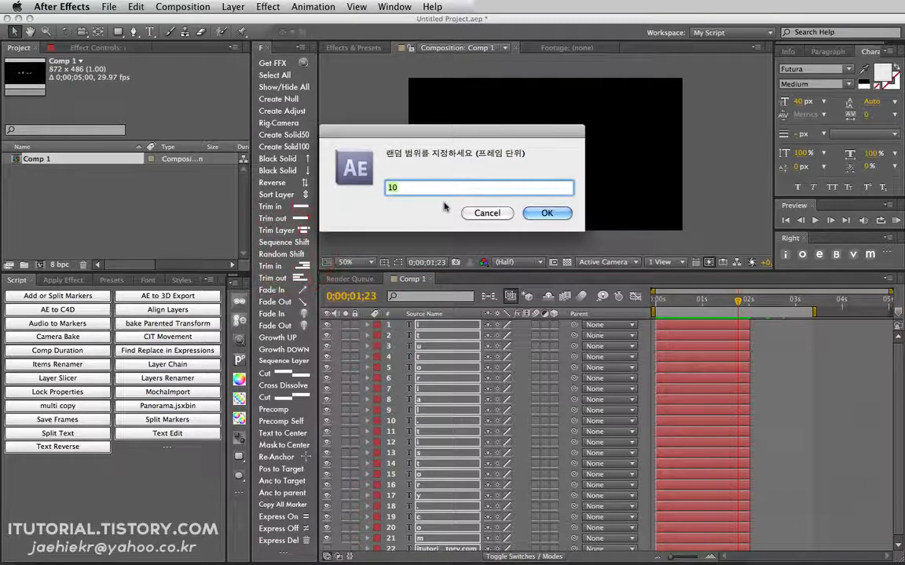
click(533, 215)
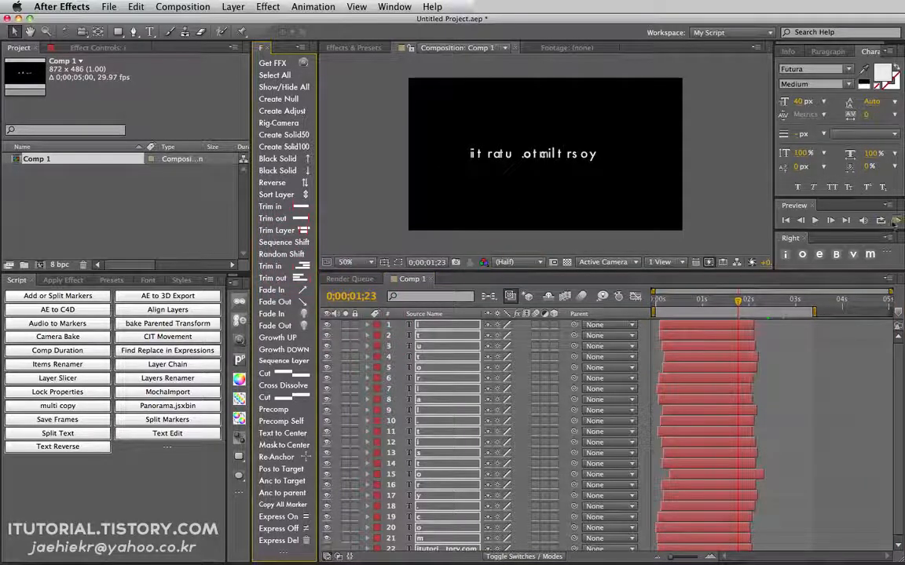
click(895, 221)
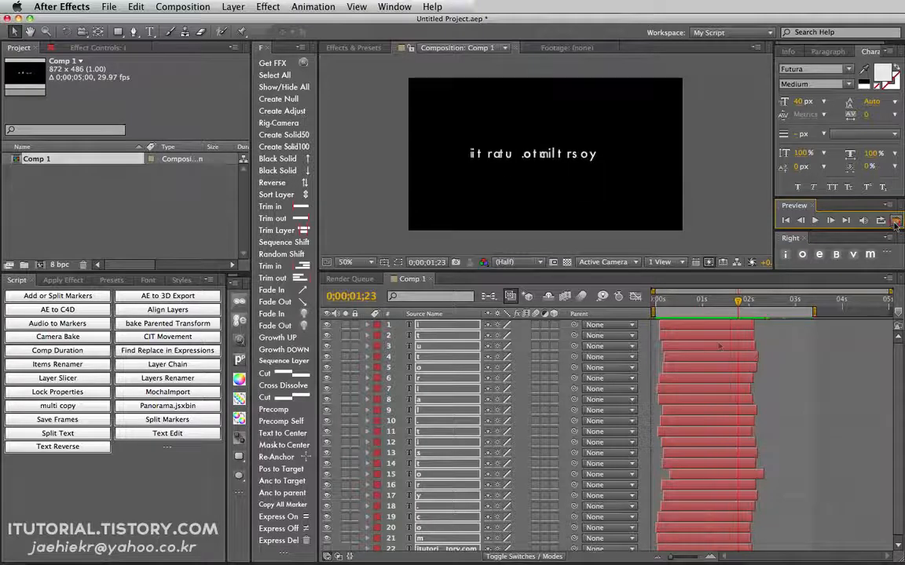
- Align the start of all the letter layers to 0;00;00;00
click(653, 302)
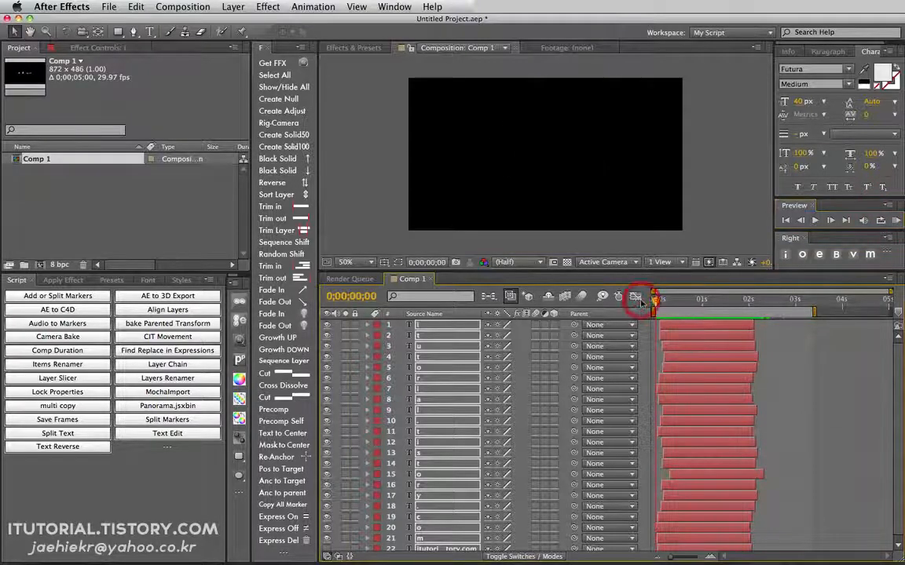
key([)
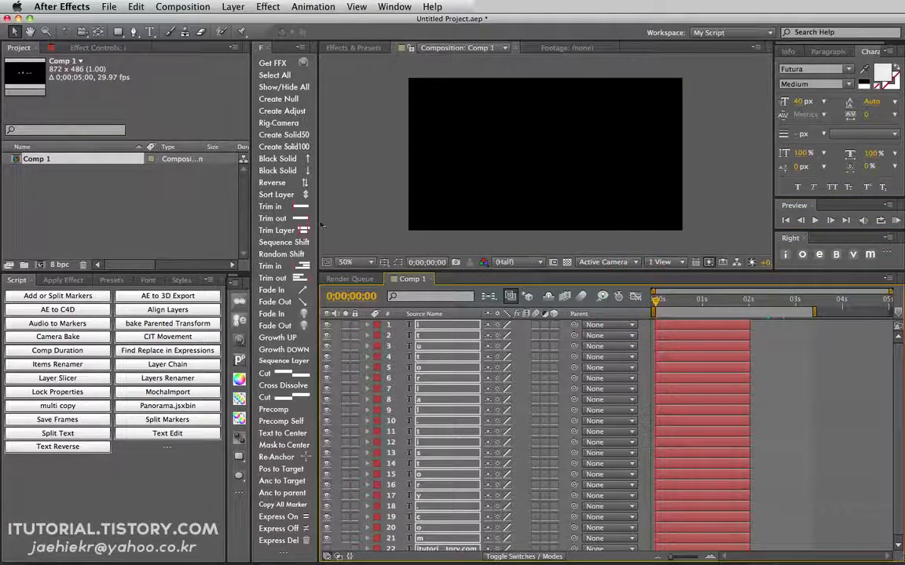
- Apply Sequence Shift with a 1-frame offset to all the letter layers and run a preview of the staggered animation
click(292, 242)
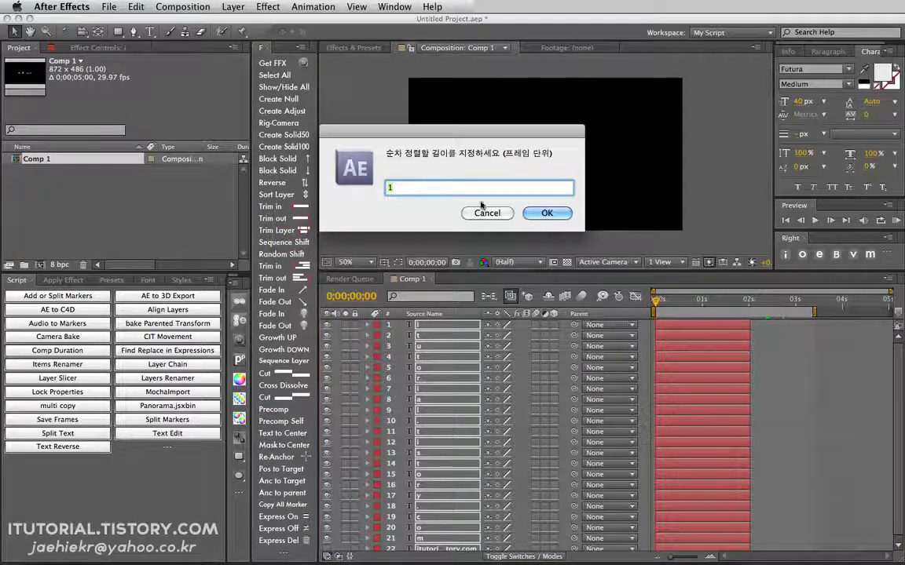
click(547, 213)
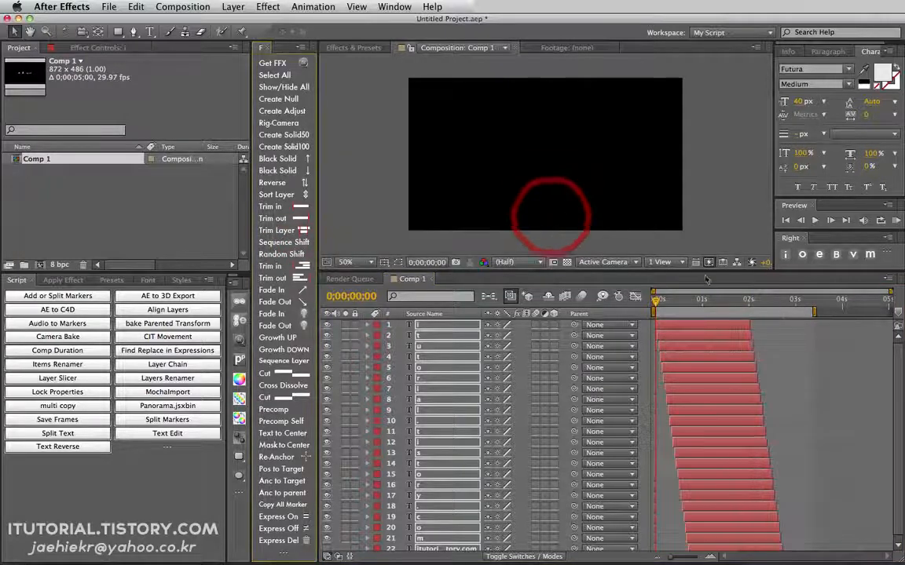
click(895, 221)
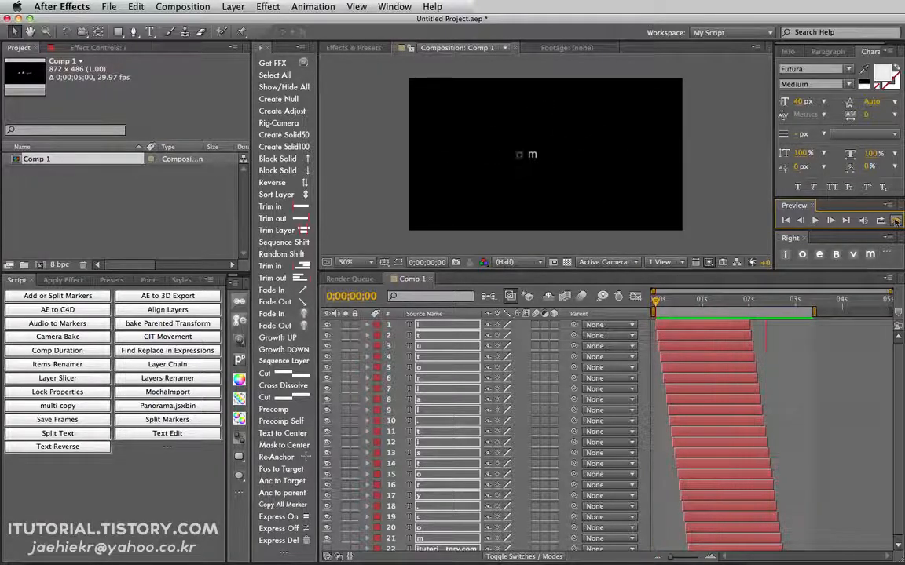
- Examine how the staggered letters drop in and move sideways by scrubbing and playing through the first two seconds
click(736, 302)
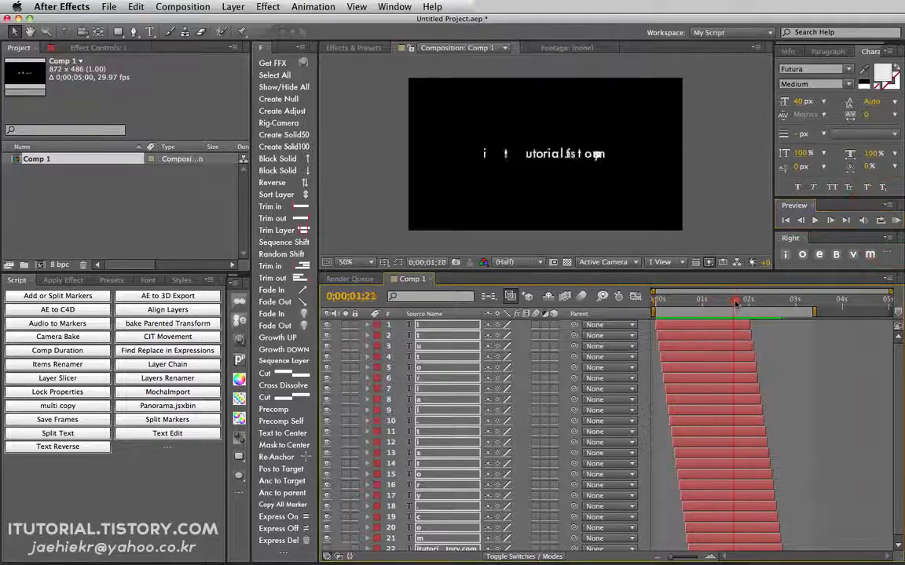
drag(736, 303, 684, 299)
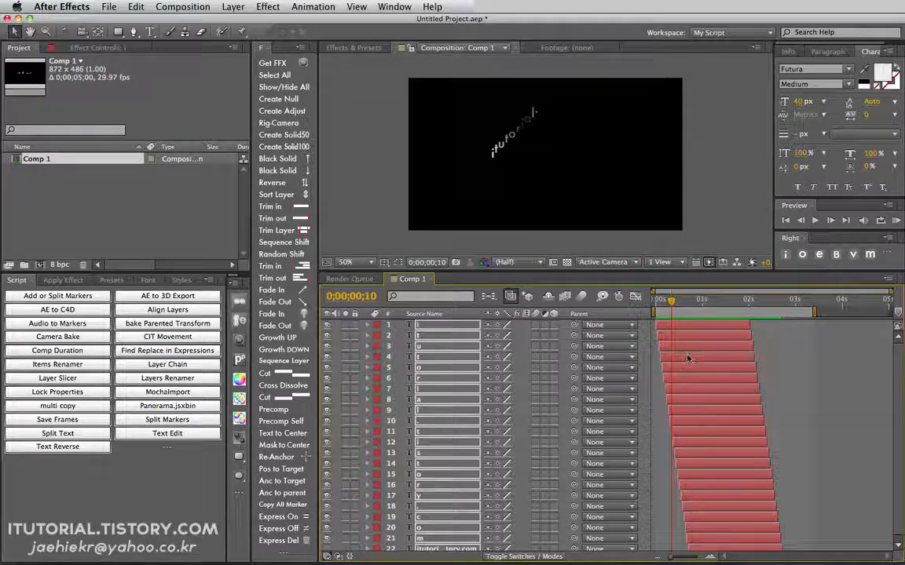
key(space)
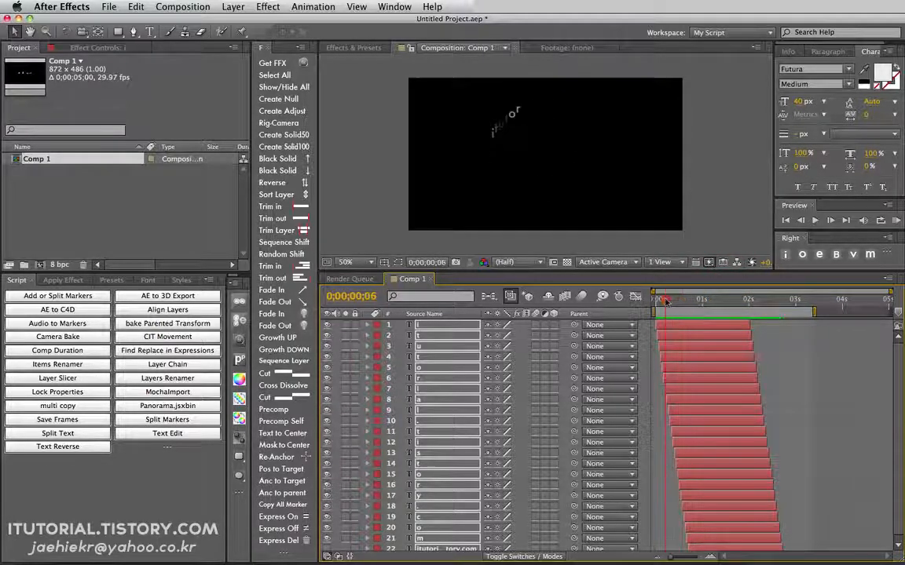
click(688, 300)
drag(689, 301, 651, 302)
key(space)
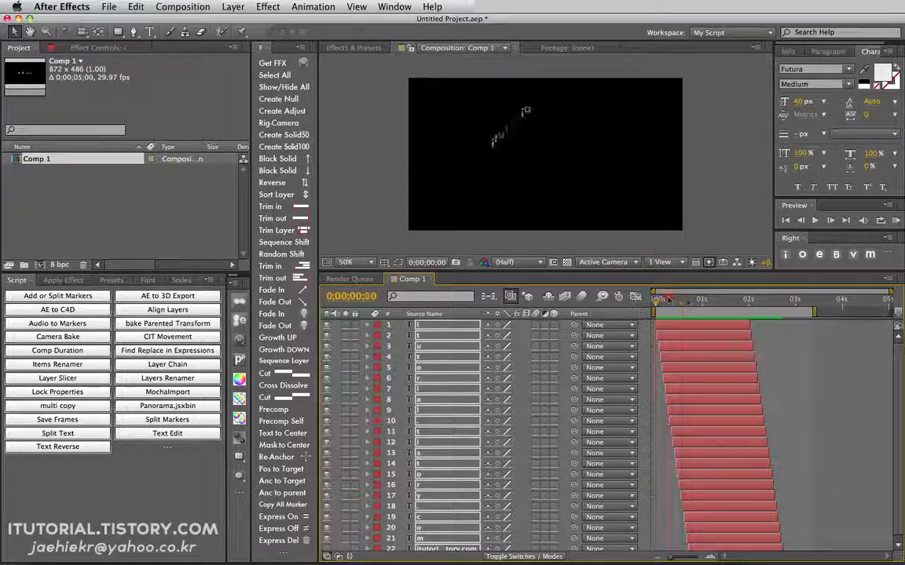
click(698, 301)
drag(698, 303, 721, 301)
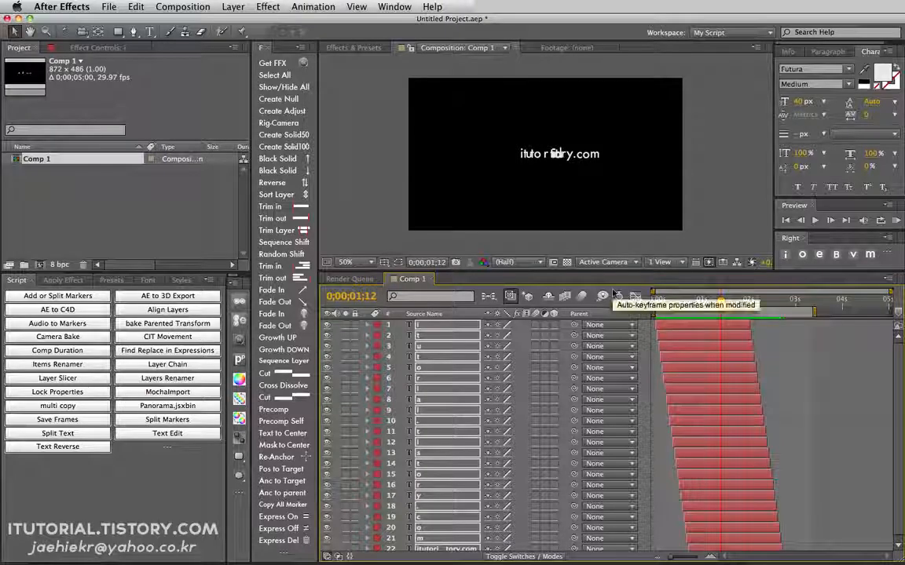